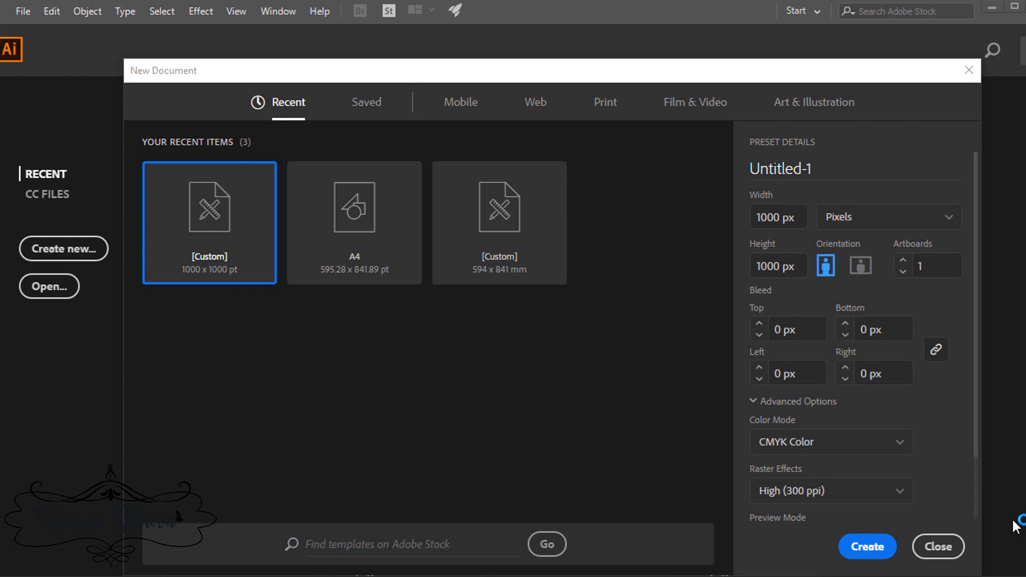
Create a new 1000 x 1000 px document named Mandala with one artboard in CMYK color
click(794, 222)
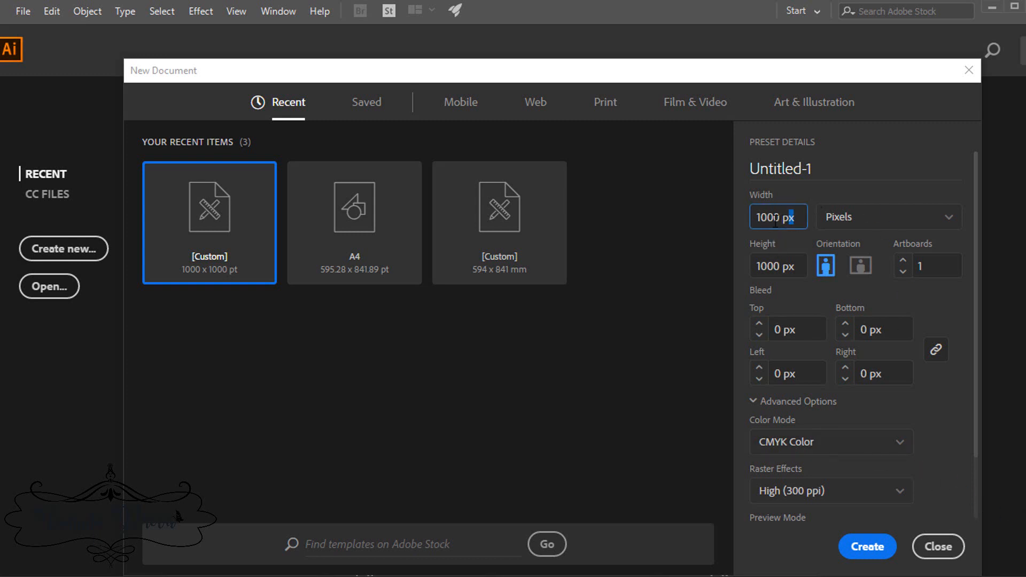
click(790, 260)
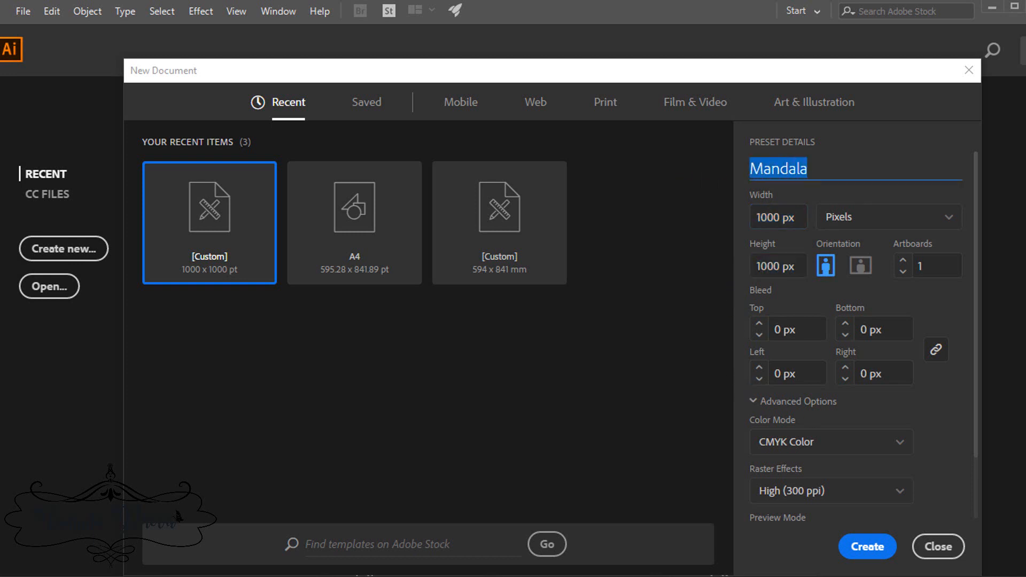
click(867, 545)
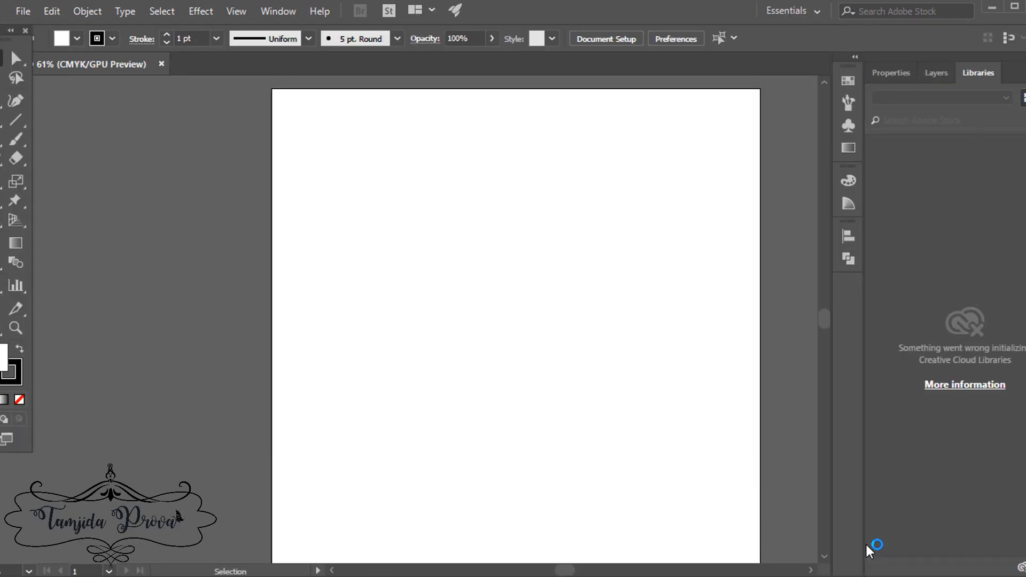
Draw a vertical line down the full height of the artboard and center it horizontally and vertically
click(17, 121)
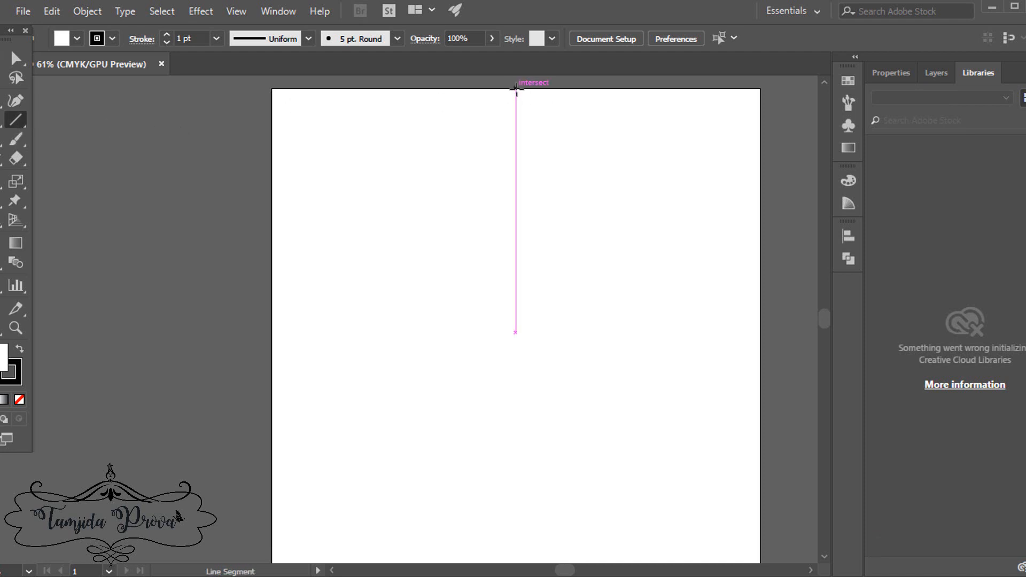
drag(515, 89, 522, 560)
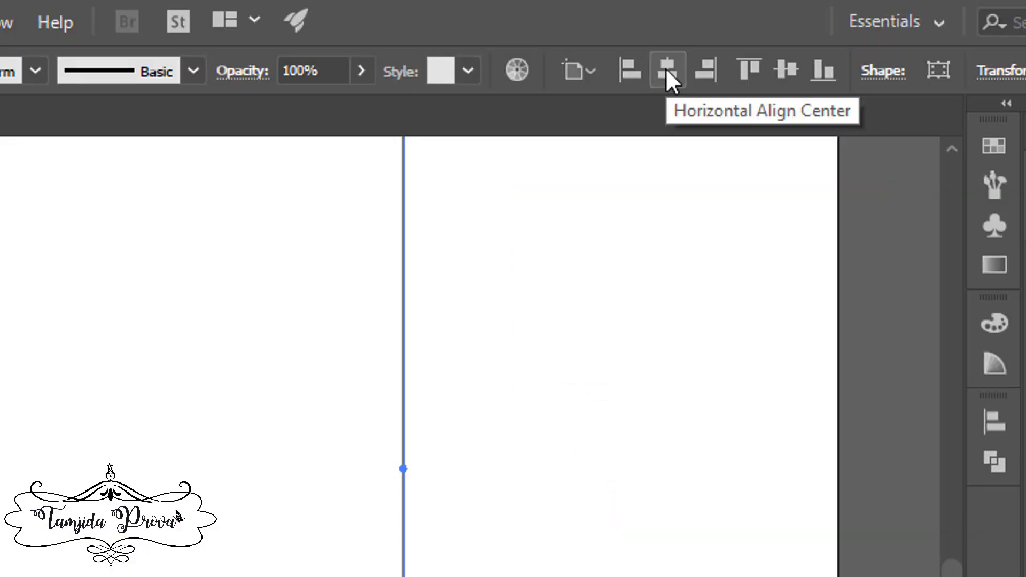
click(667, 70)
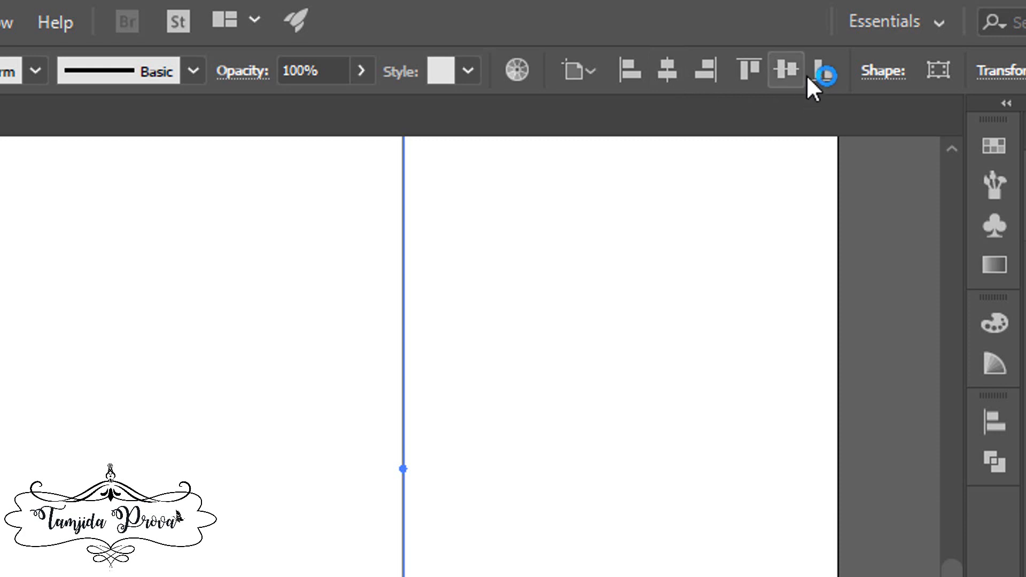
click(787, 68)
click(786, 60)
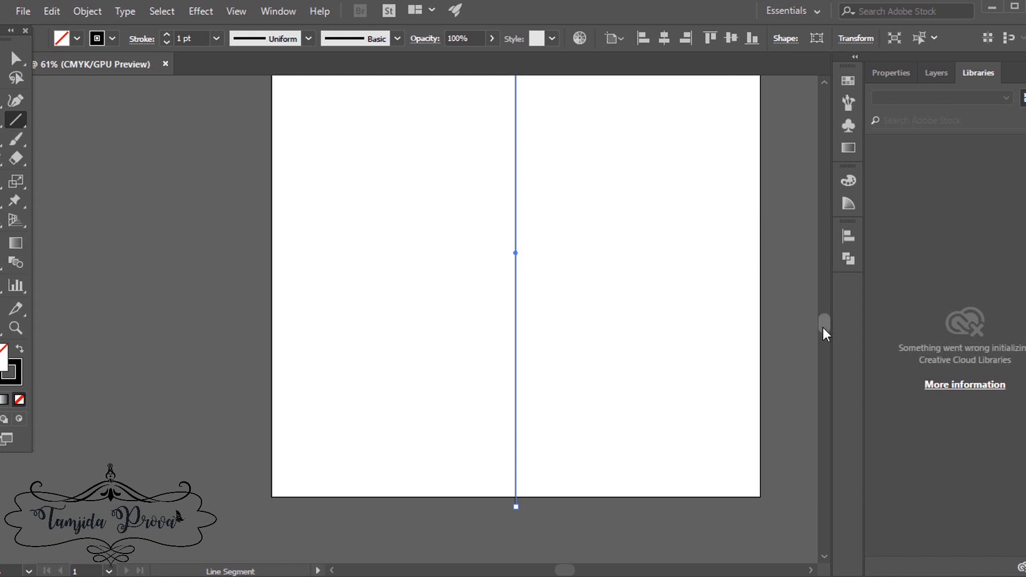
drag(823, 329, 824, 321)
Apply a Transform effect to the vertical line with a 15° rotation angle and 11 copies
click(15, 58)
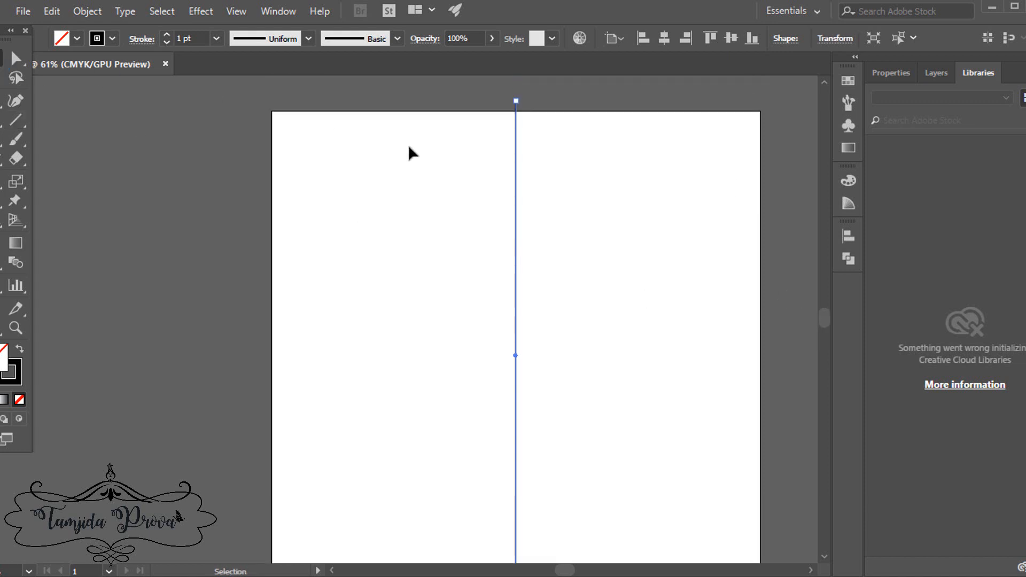
click(199, 11)
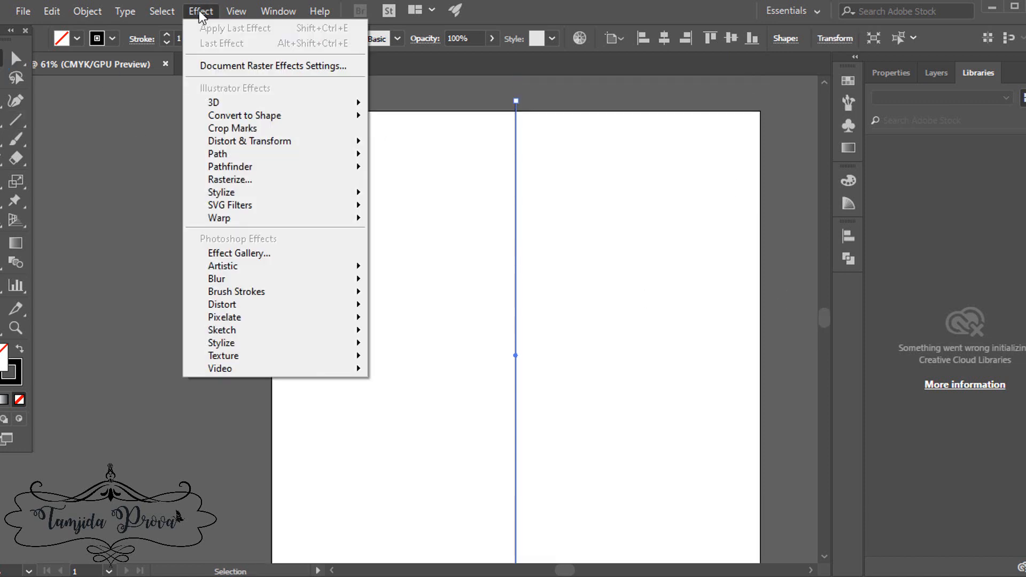
mouse_move(338, 142)
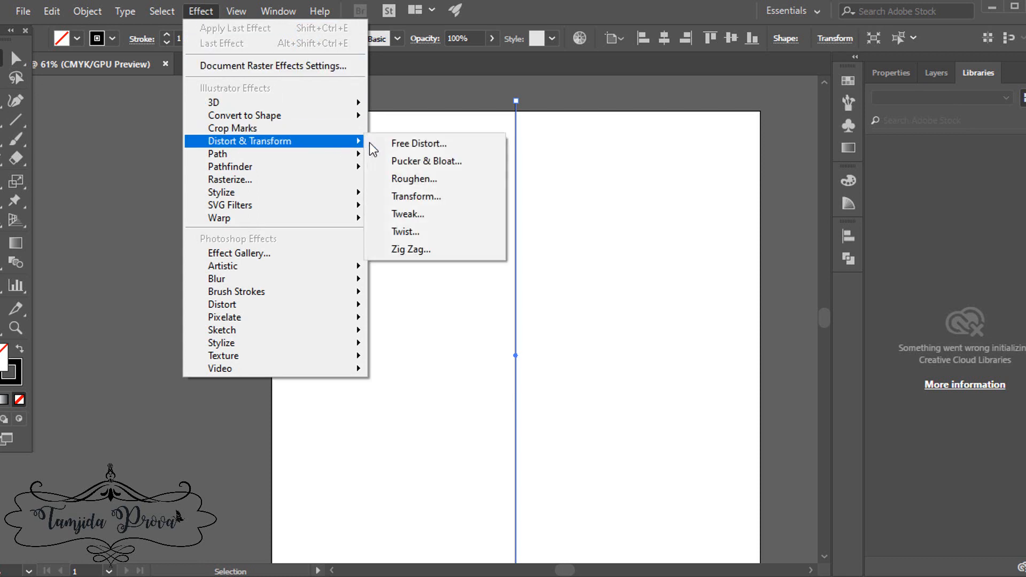
click(435, 197)
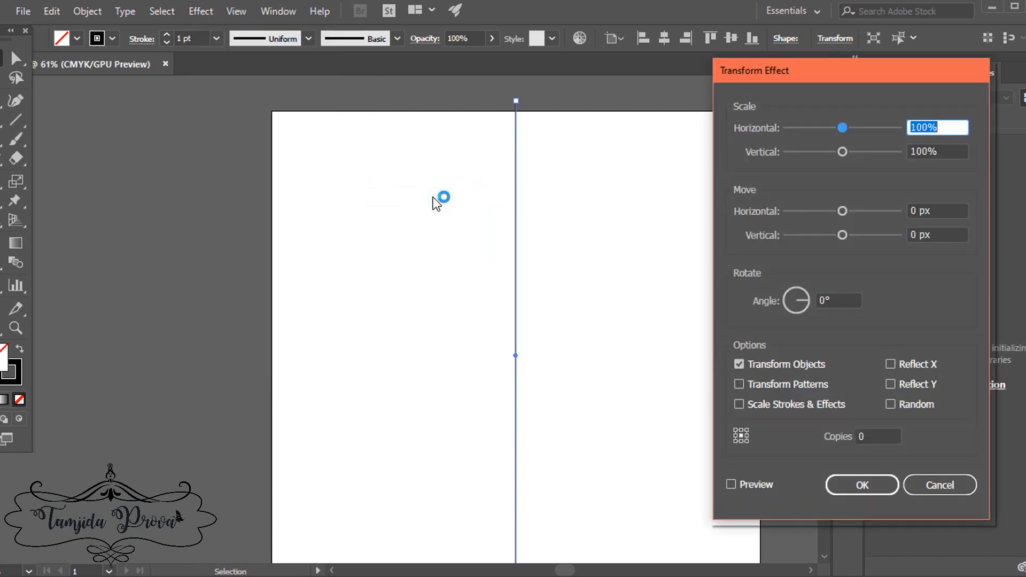
double_click(834, 298)
text(15)
key(Tab)
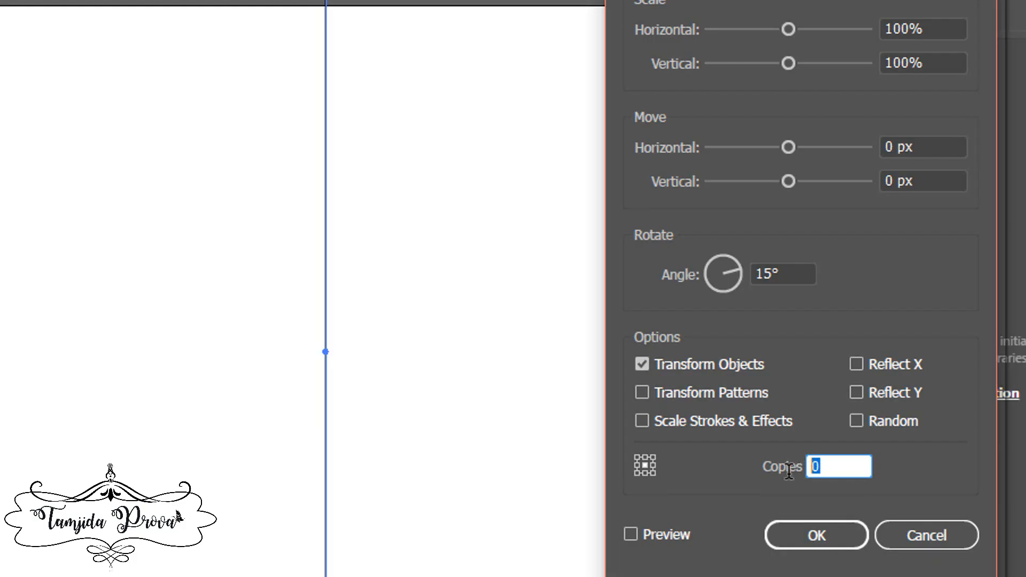
text(11)
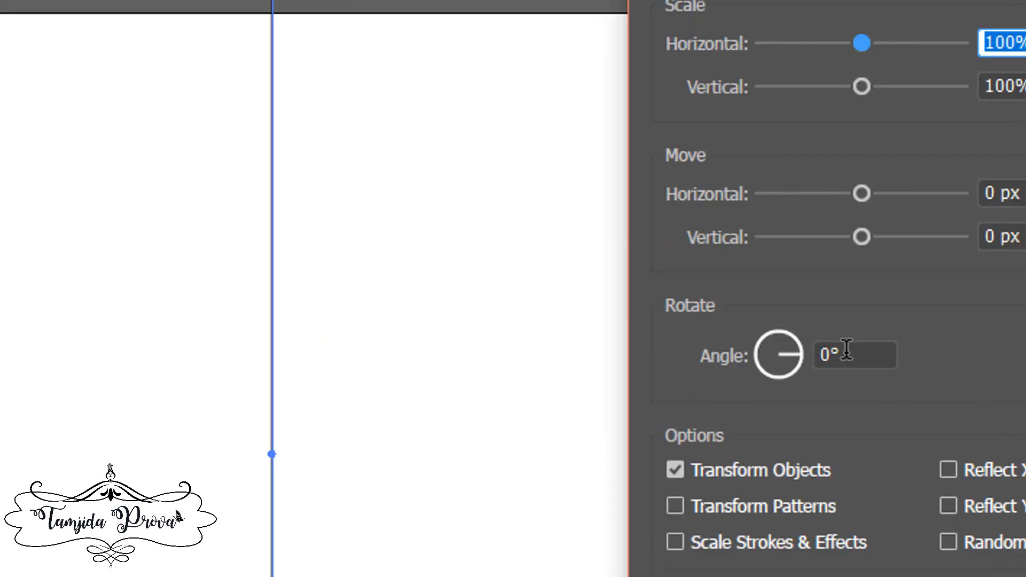
double_click(826, 355)
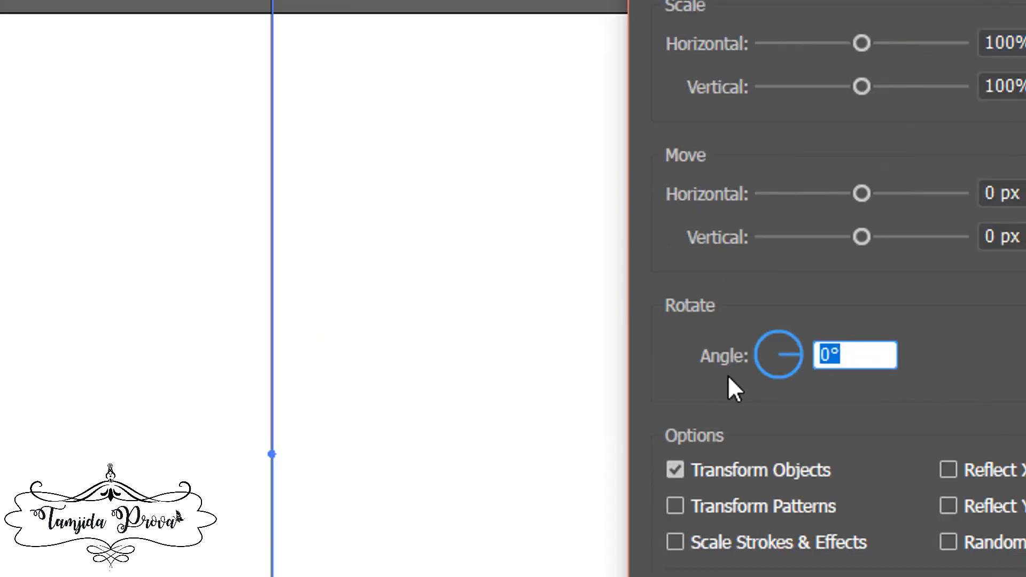
text(15)
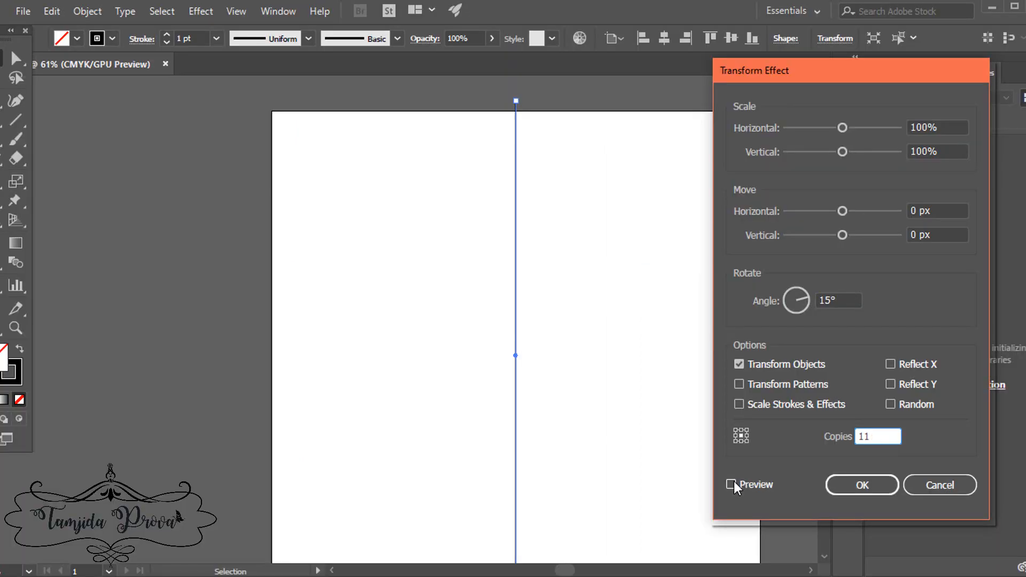
click(732, 484)
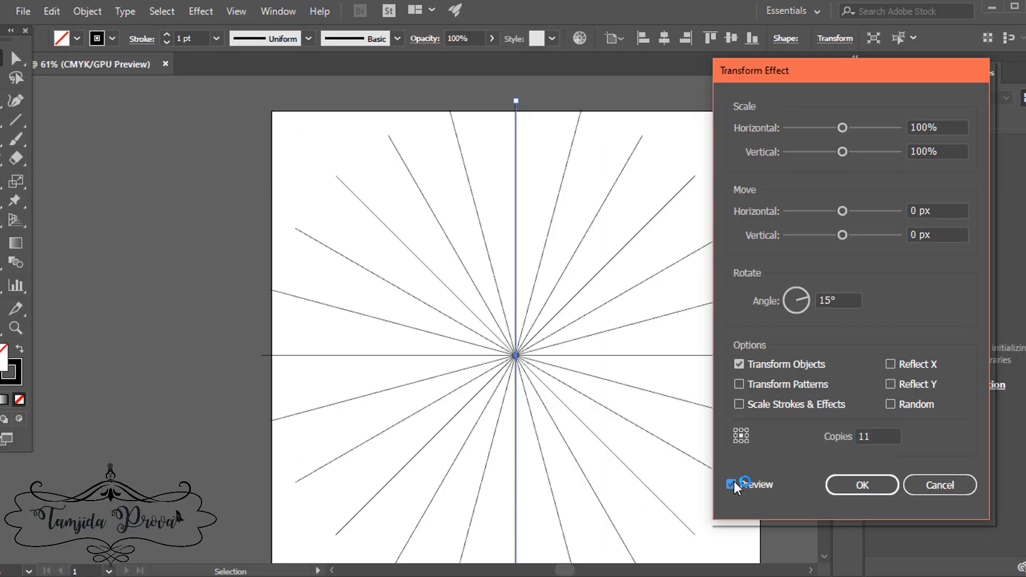
click(868, 482)
Add a new layer above Layer 1 and hide Layer 1
click(936, 78)
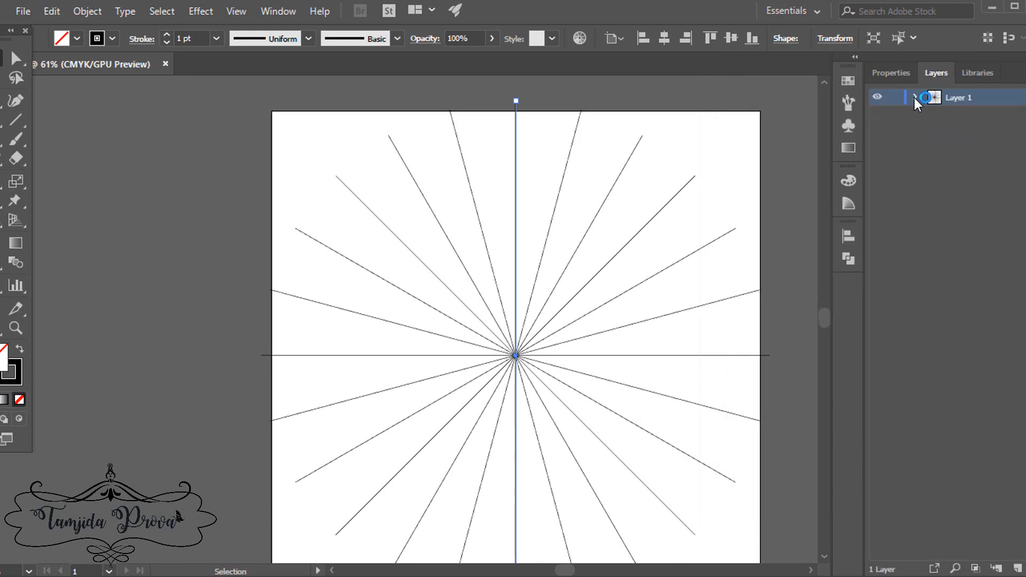
click(916, 97)
click(1017, 568)
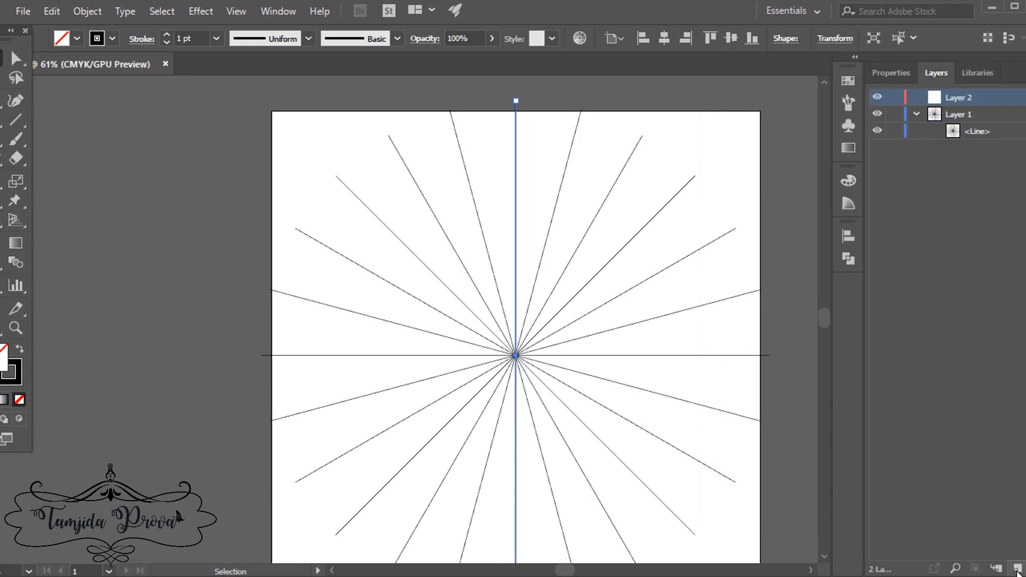
click(877, 115)
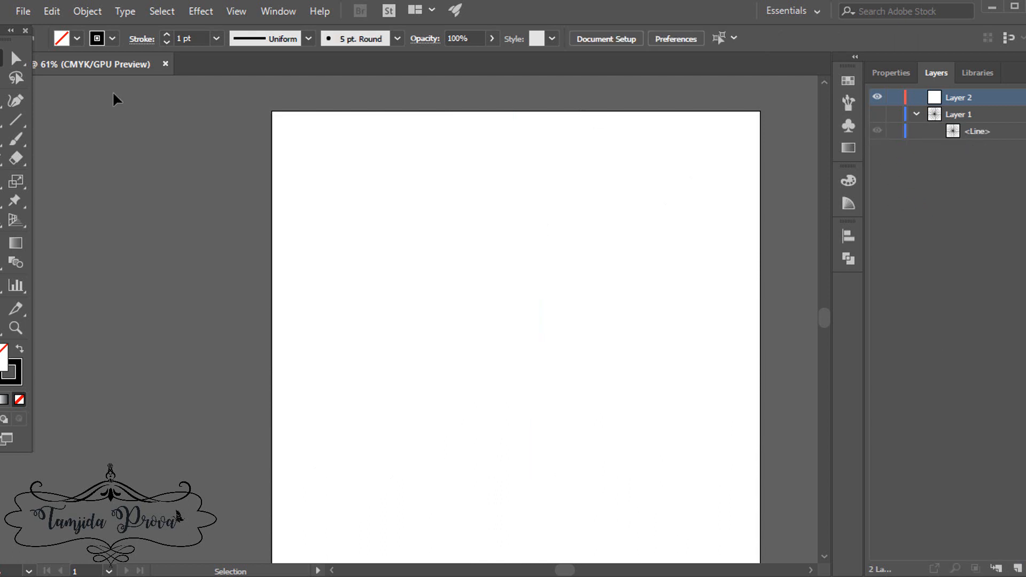
Draw a vertical line slightly taller than the artboard on Layer 2 and center it horizontally and vertically
click(19, 121)
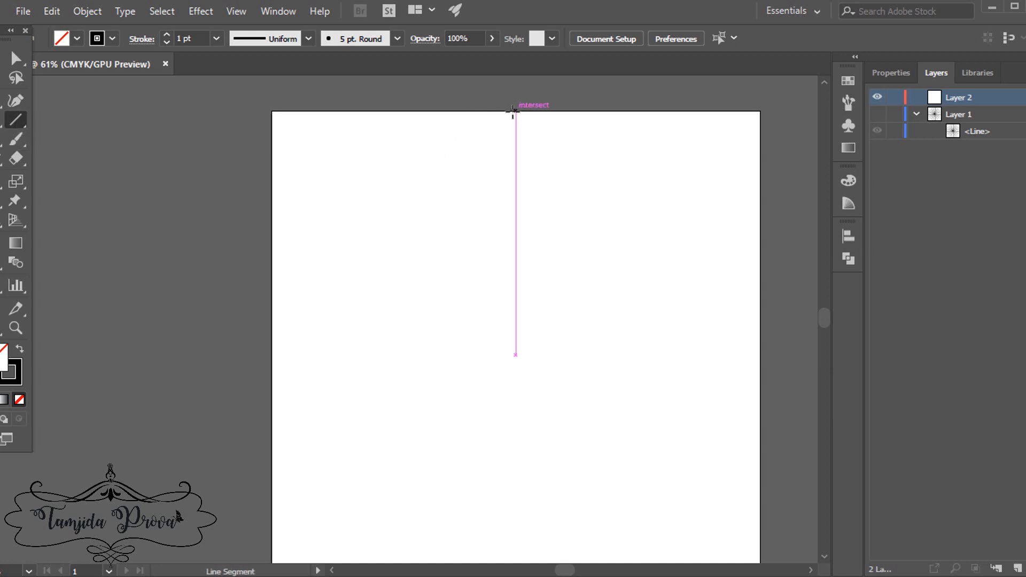
drag(514, 111, 514, 111)
click(268, 12)
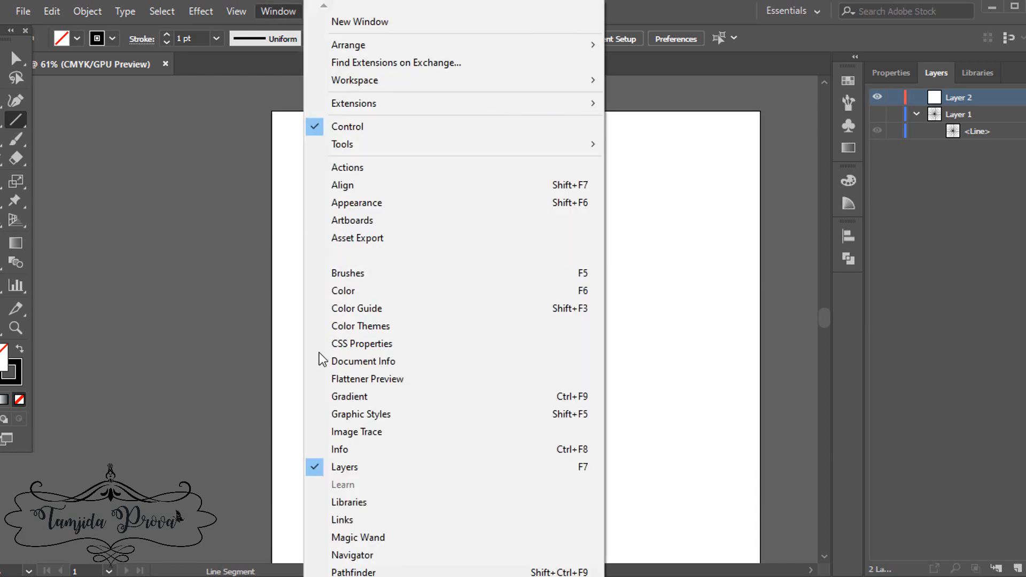
mouse_move(235, 10)
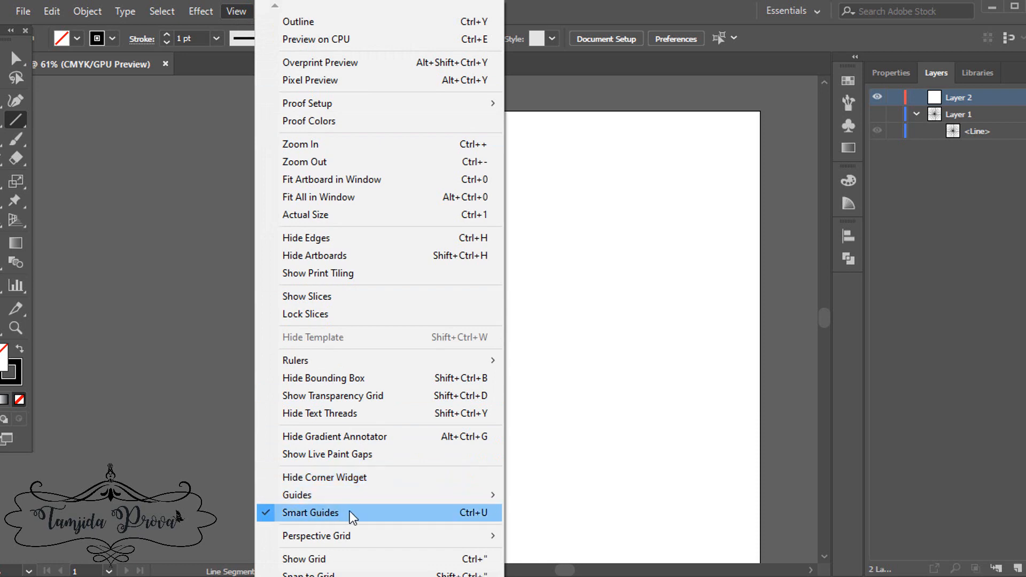
click(570, 93)
drag(512, 98, 509, 499)
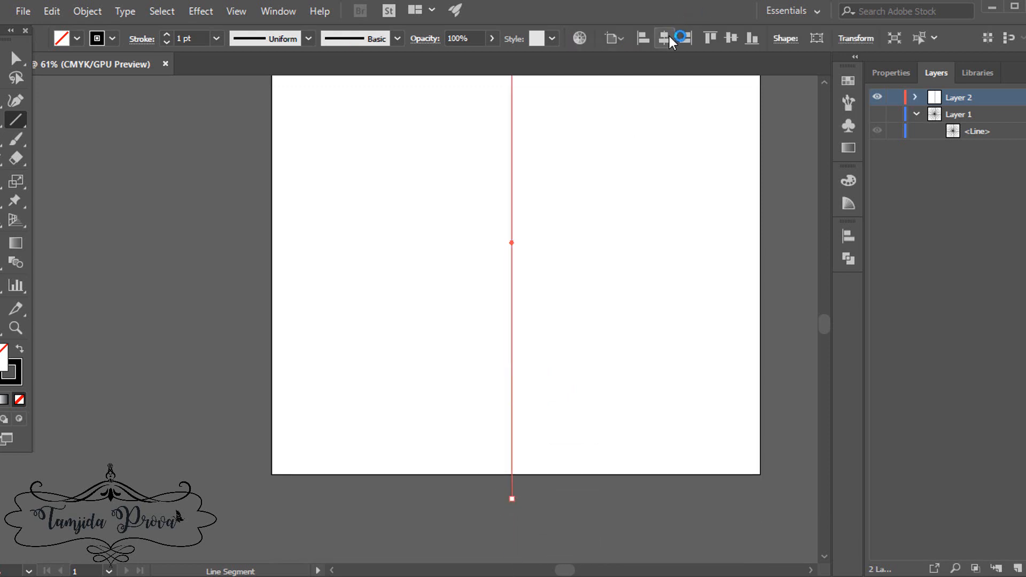
click(669, 36)
click(736, 36)
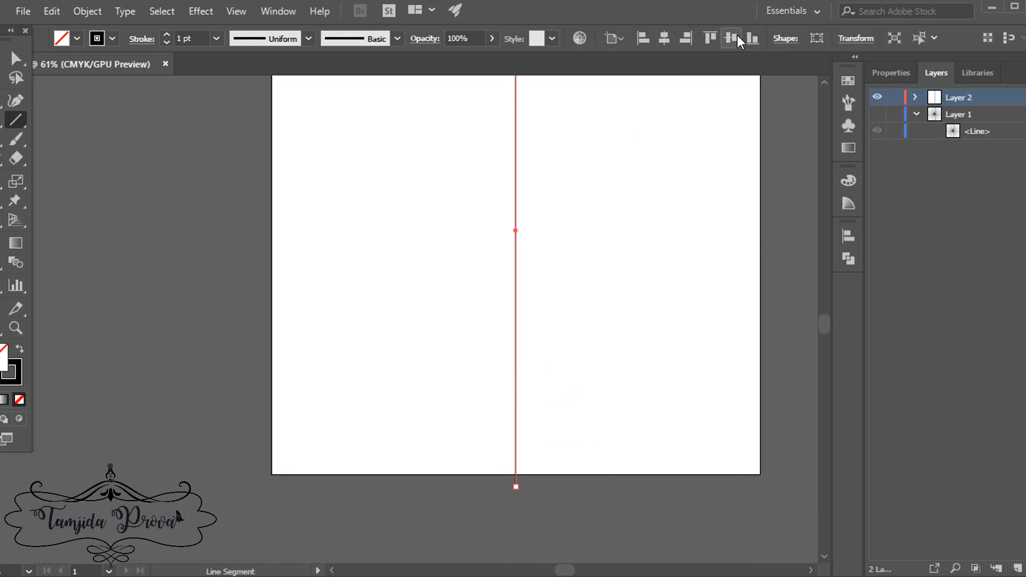
Draw a horizontal line across the full artboard width on Layer 2 and center it horizontally and vertically
scroll(513, 267, up, 2)
drag(272, 372, 768, 372)
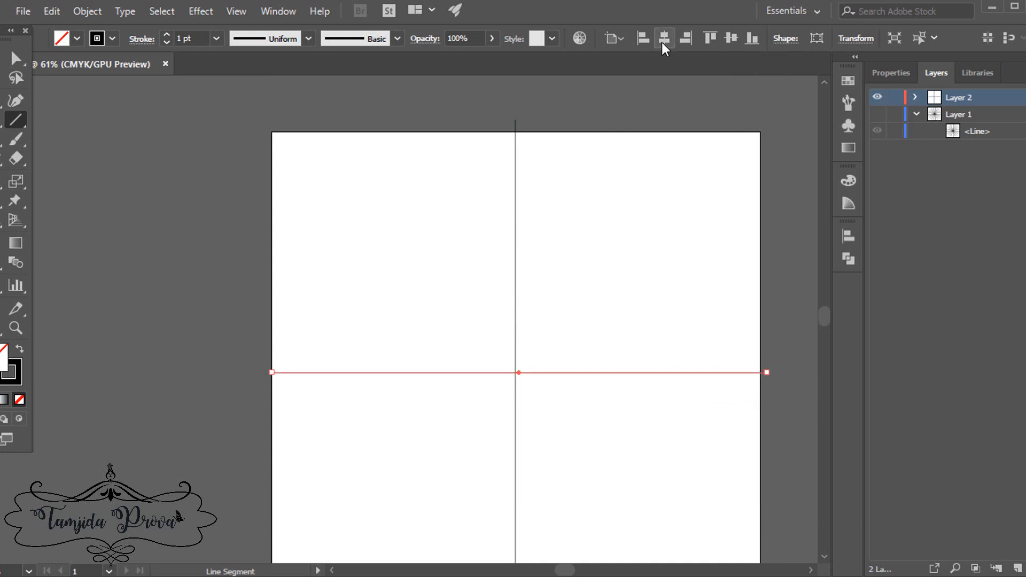
click(663, 43)
click(731, 38)
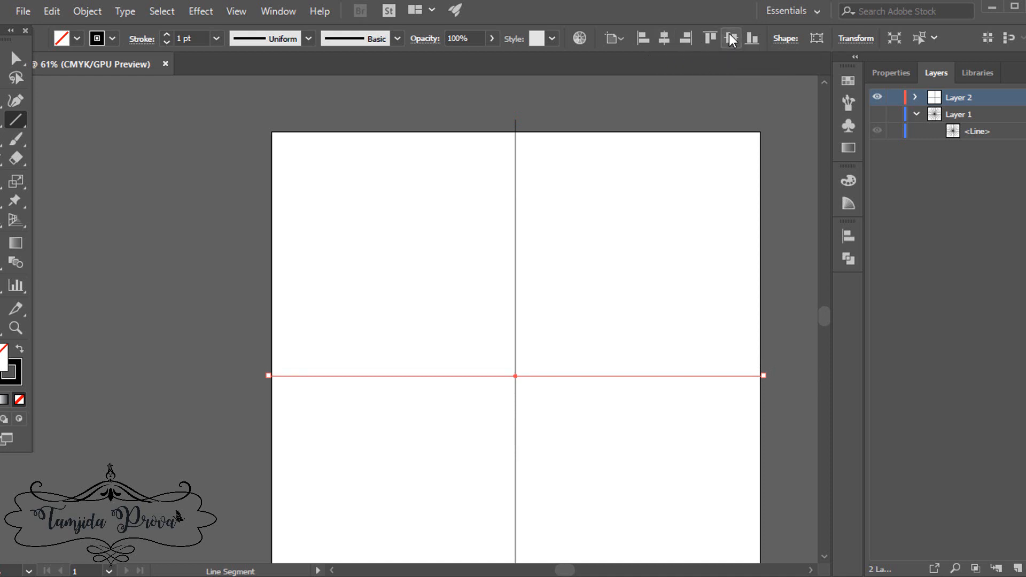
Show Layer 1 again and paint a short curved Paintbrush stroke across the vertical guide line above the center
scroll(825, 321, down, 2)
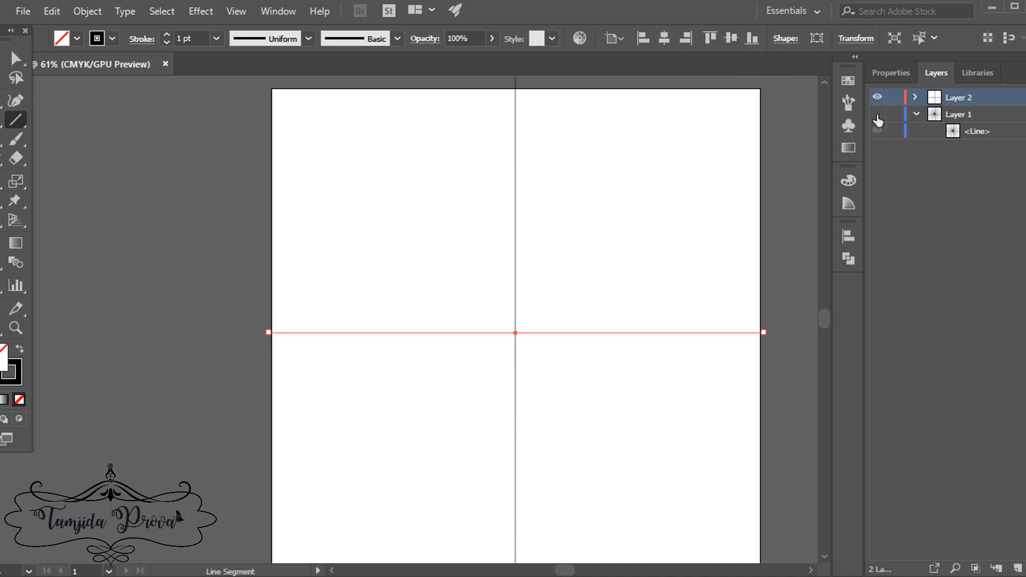
click(878, 115)
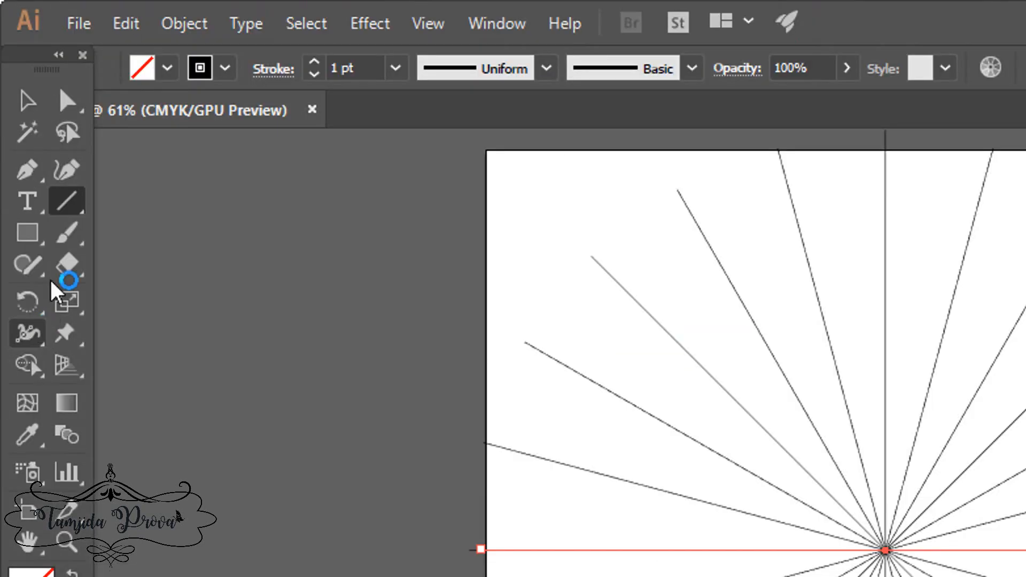
click(16, 139)
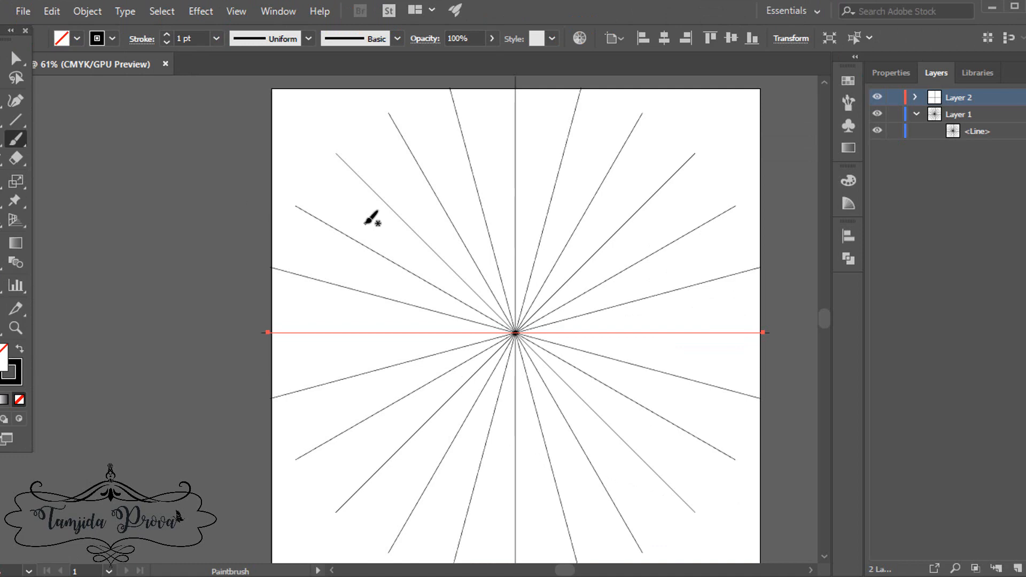
key(ctrl+1)
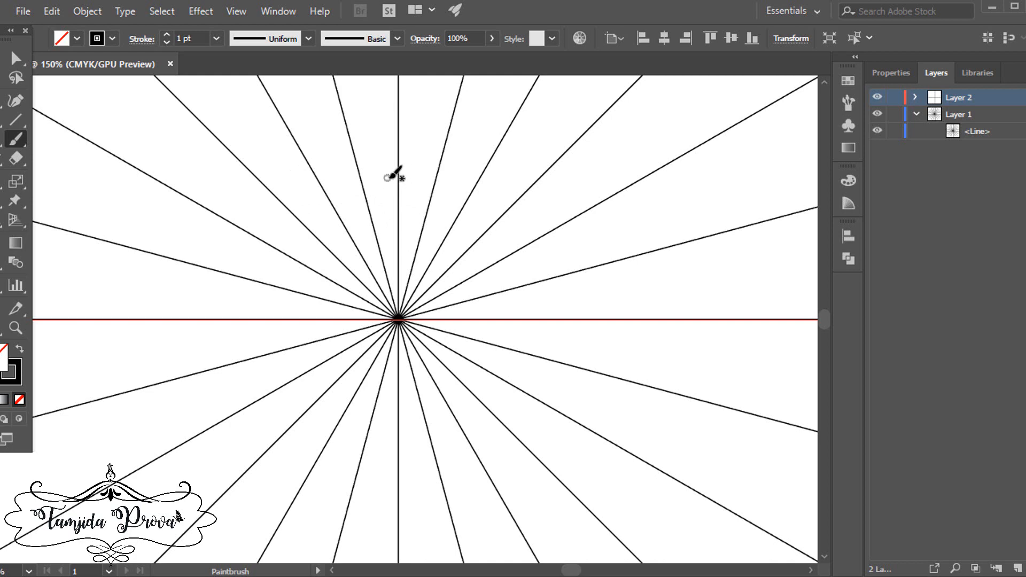
mouse_move(384, 153)
mouse_down()
mouse_move(420, 176)
mouse_move(437, 224)
mouse_up()
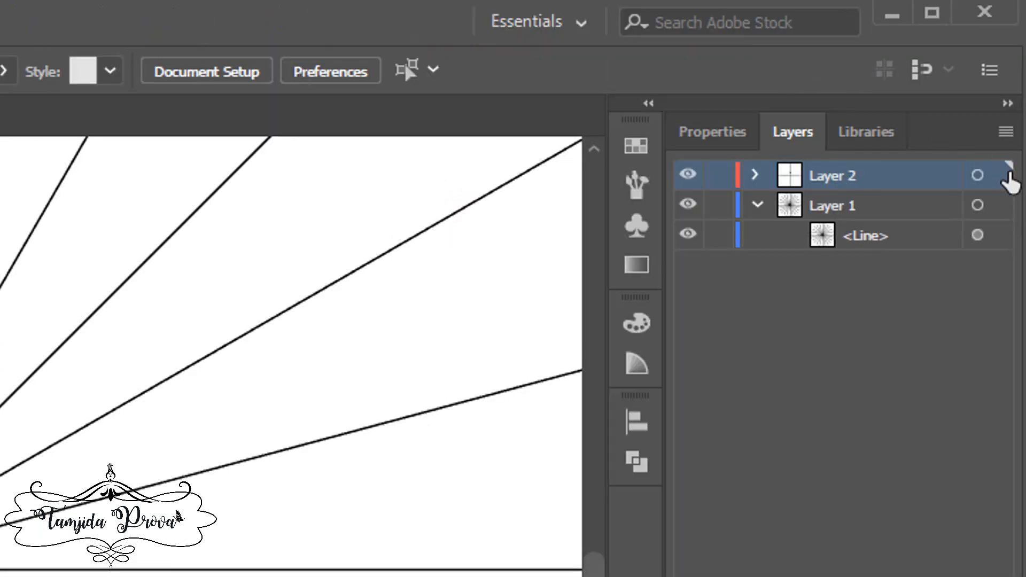
Target Layer 2 and apply a Transform effect with Reflect X and 1 copy
click(978, 175)
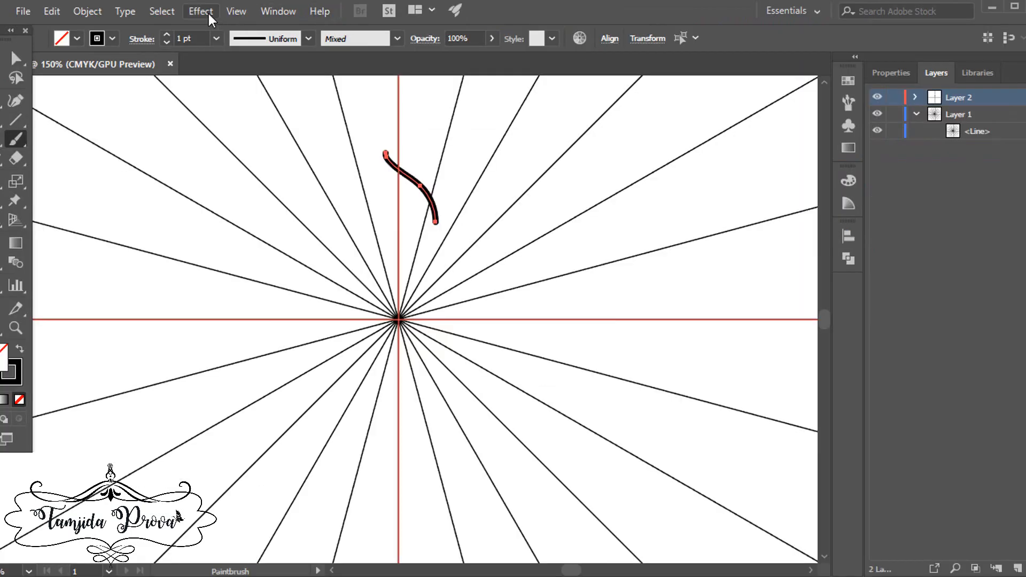
click(209, 12)
mouse_move(359, 141)
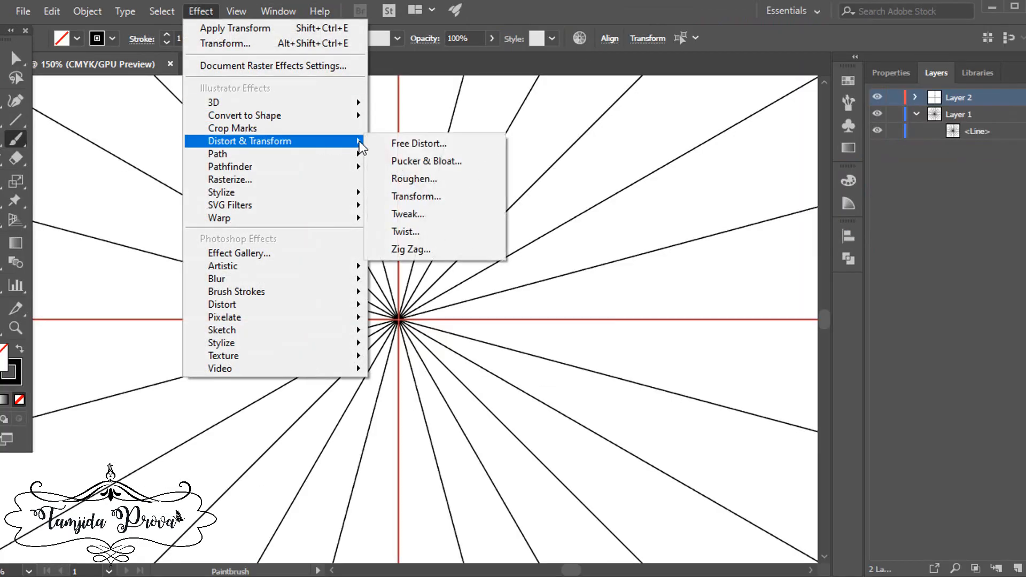
click(415, 196)
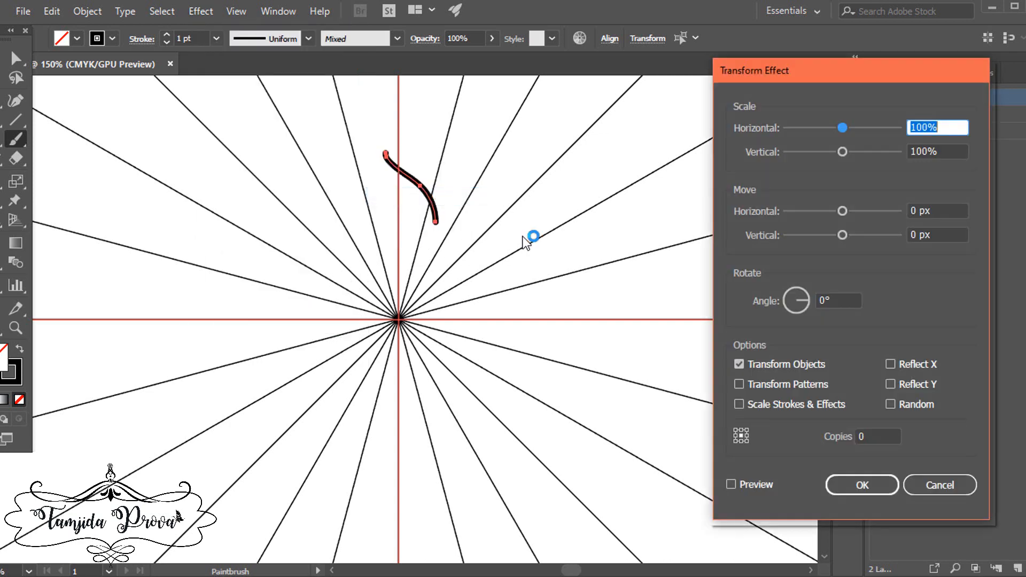
click(891, 364)
click(870, 436)
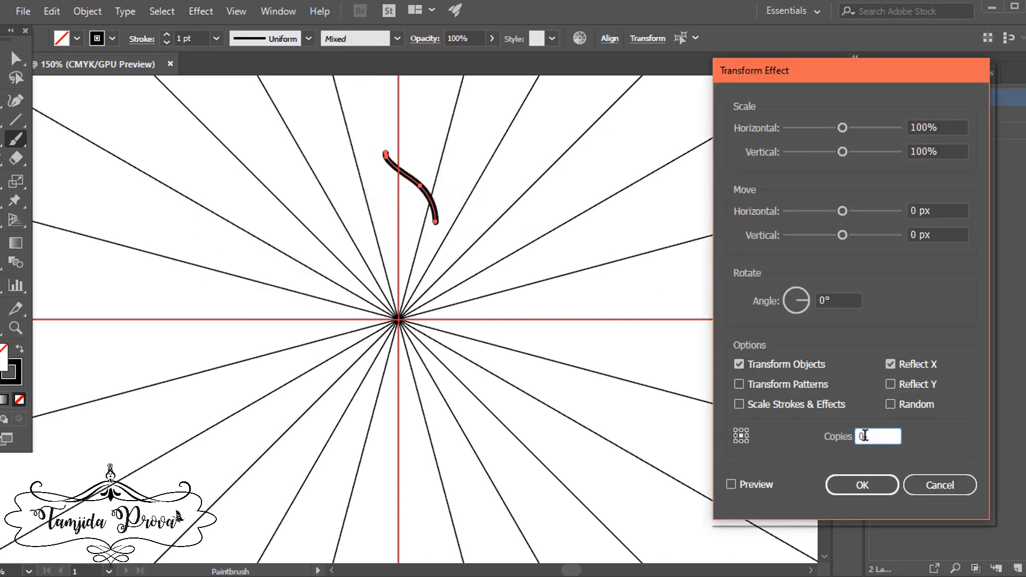
text(1)
click(733, 485)
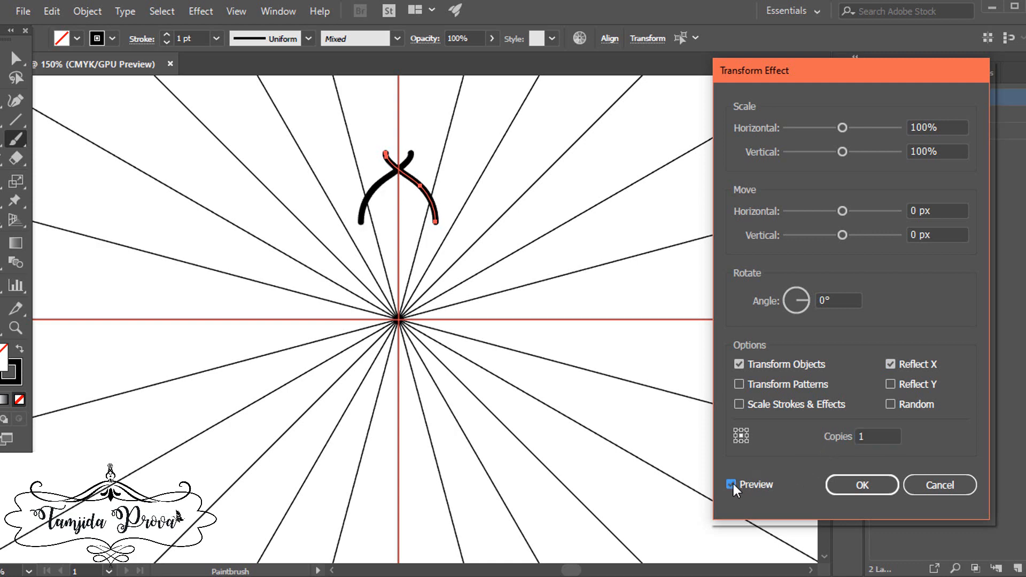
click(857, 484)
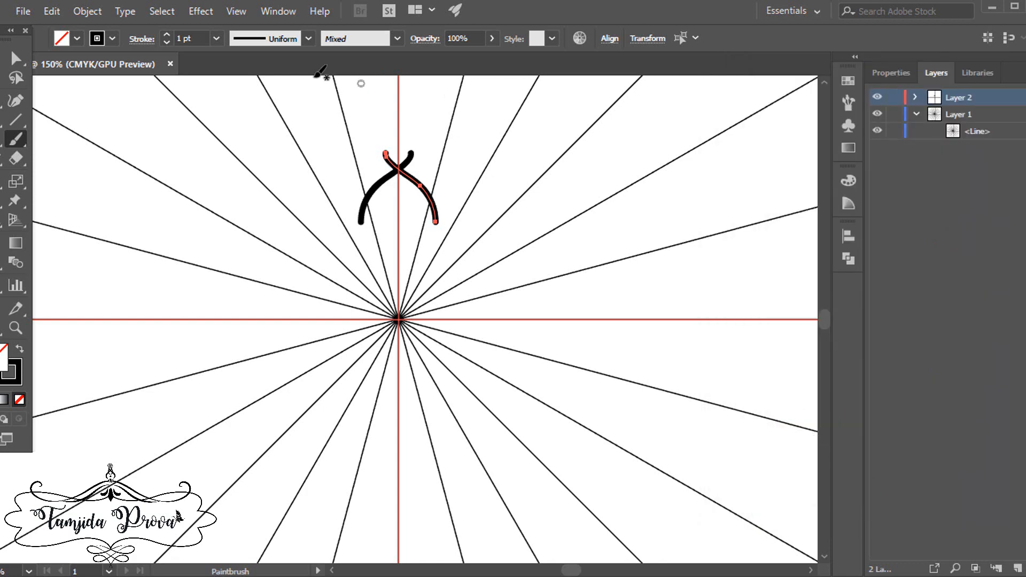
Apply a second Transform effect instance to Layer 2 with a 30° rotation angle and 11 copies
click(204, 12)
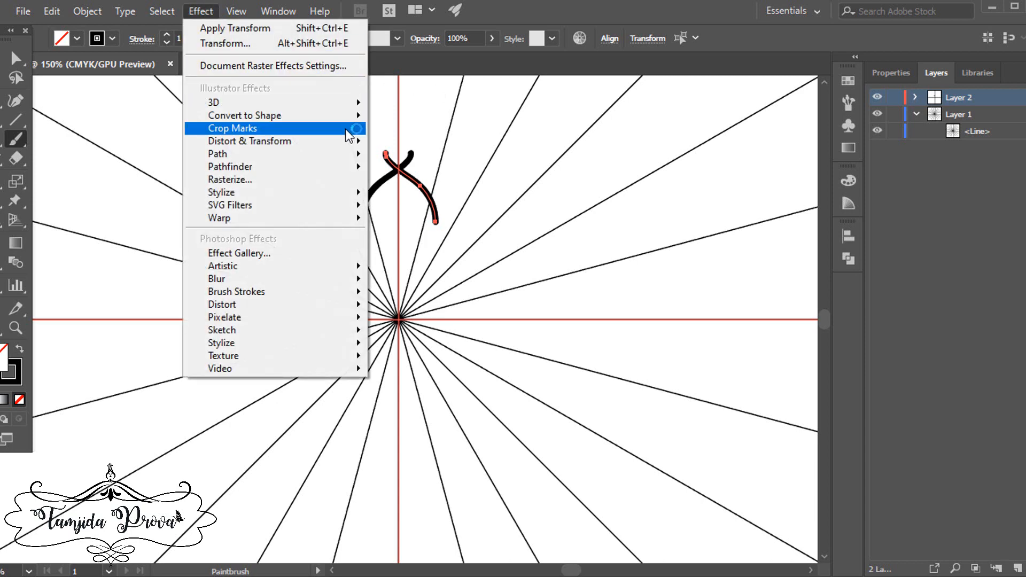
mouse_move(351, 140)
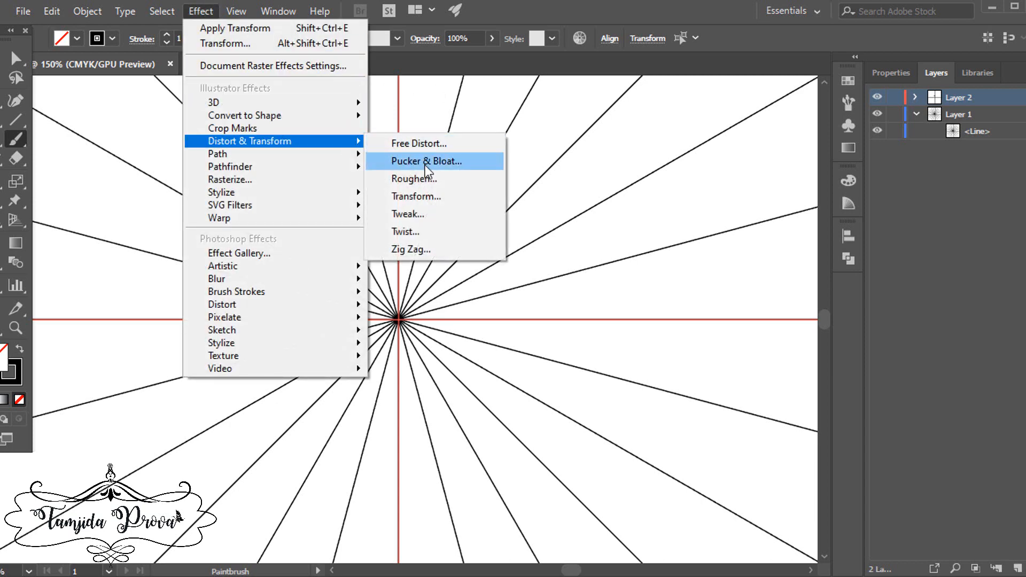
click(444, 196)
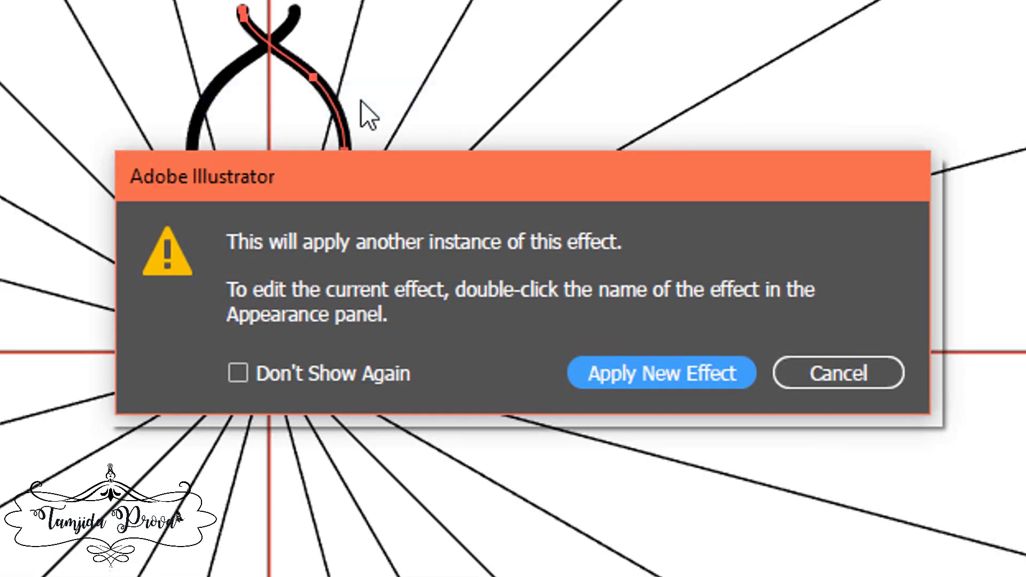
click(669, 377)
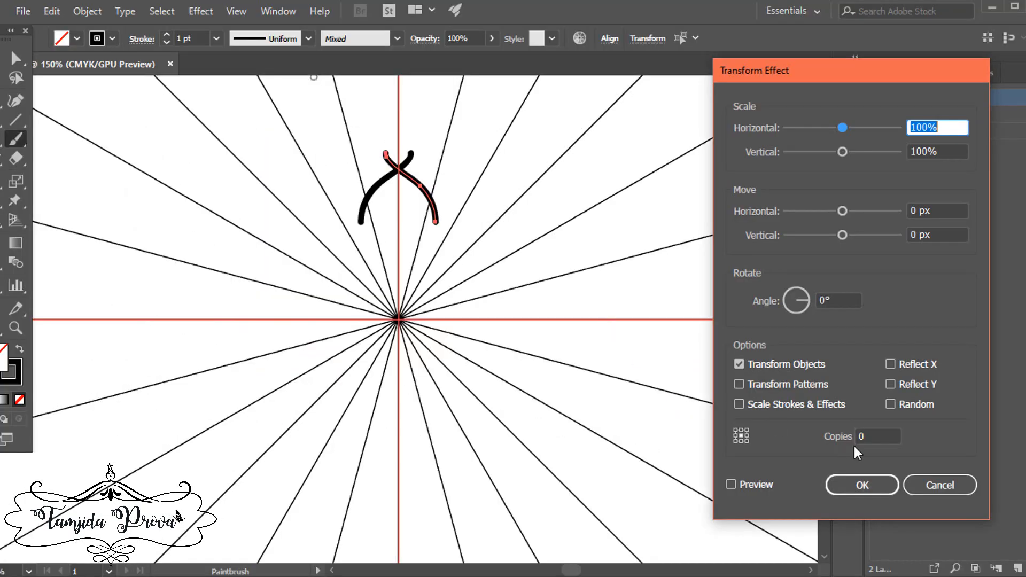
click(872, 437)
text(11)
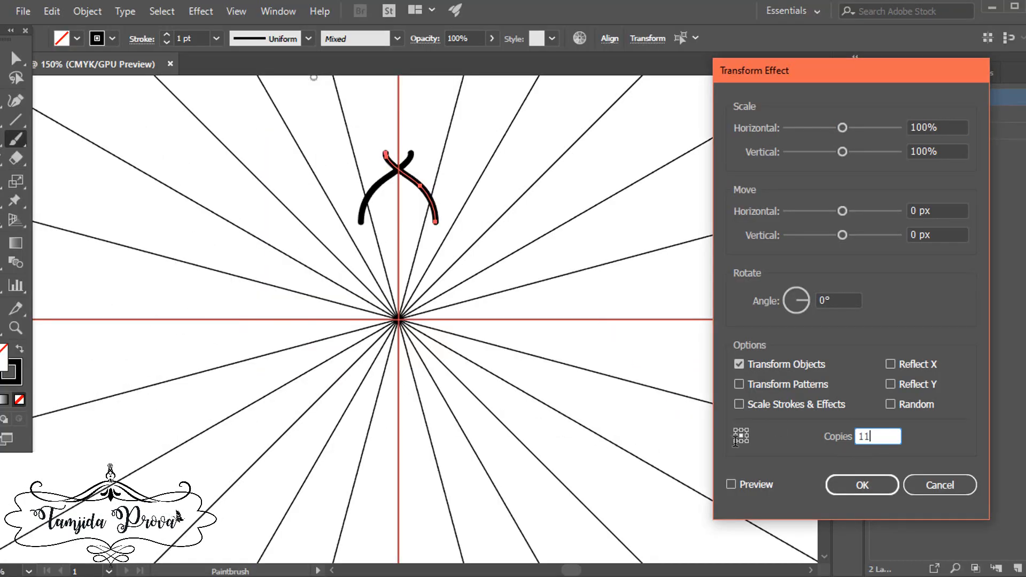
click(831, 300)
text(30)
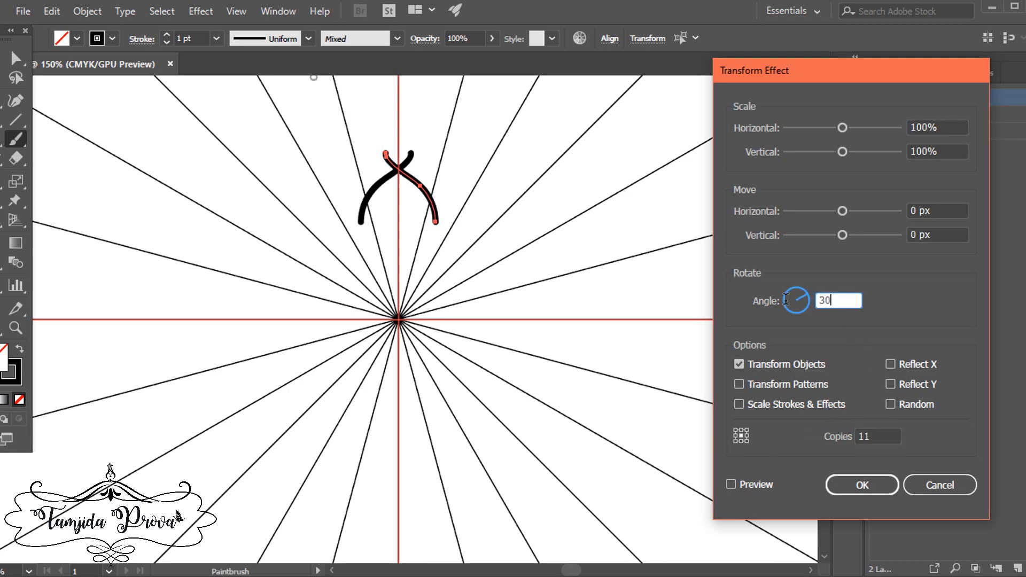
click(731, 484)
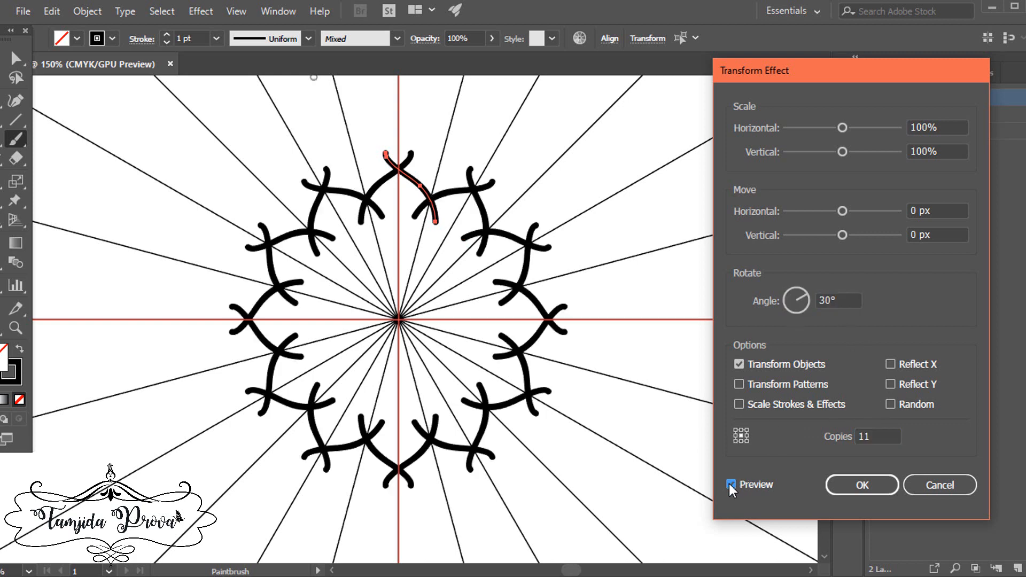
click(867, 485)
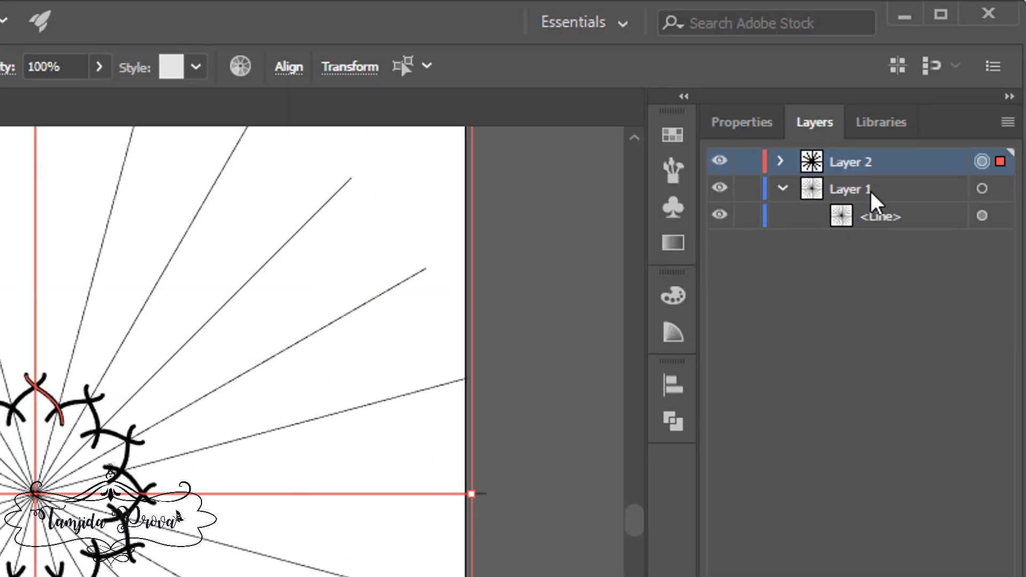
Expand the appearance of Layer 1's radial guide lines and deselect them
click(983, 190)
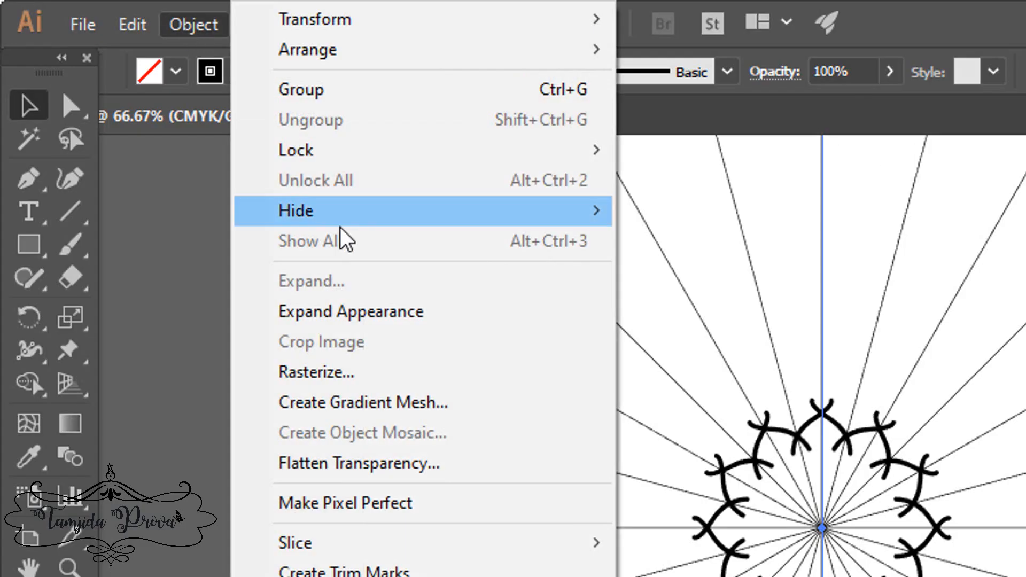
click(419, 312)
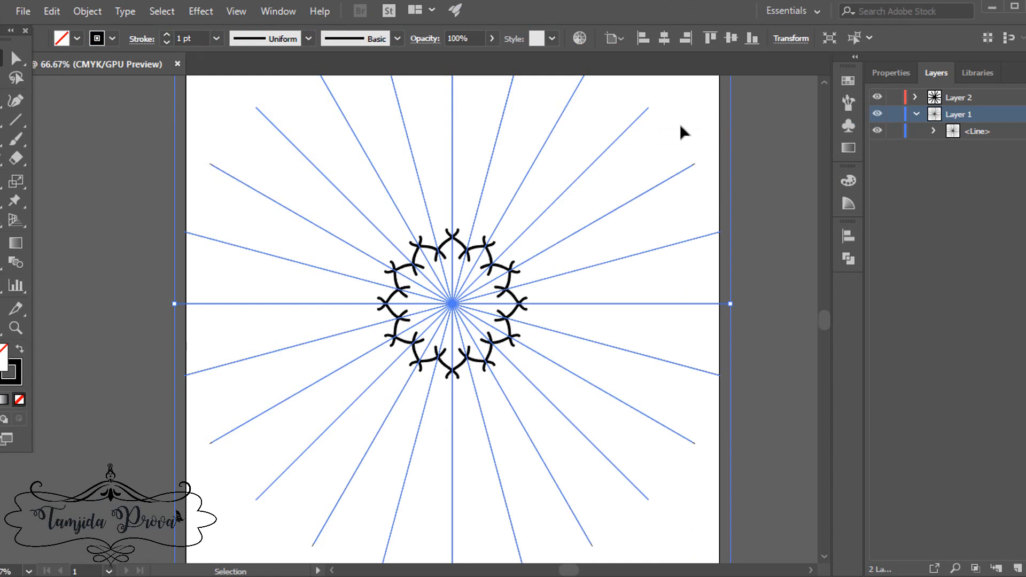
click(680, 126)
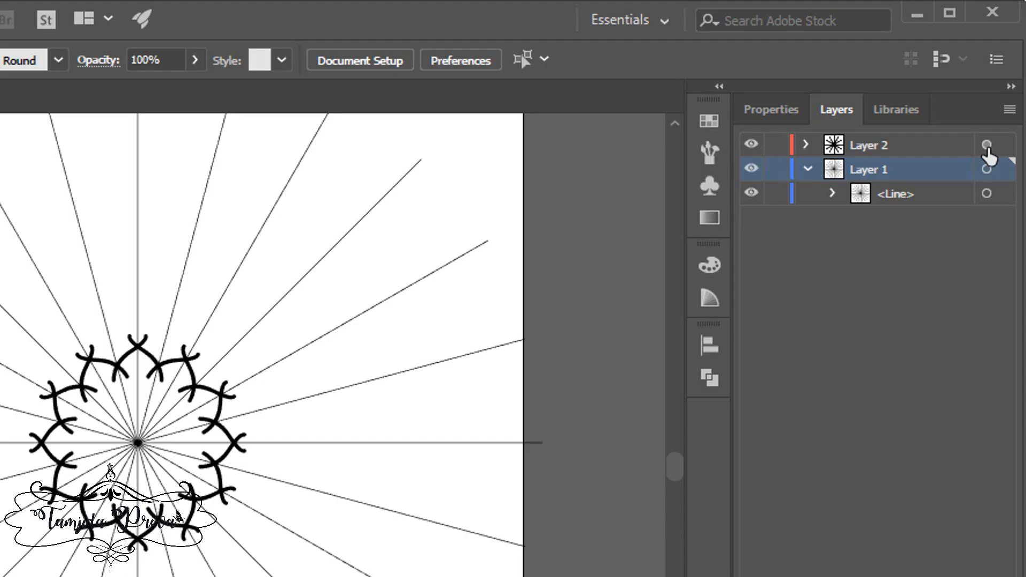
Target Layer 2 and draw a rectangle about 308 by 336 px from the upper vertical guide, with its lower edge on the horizontal center line
click(987, 149)
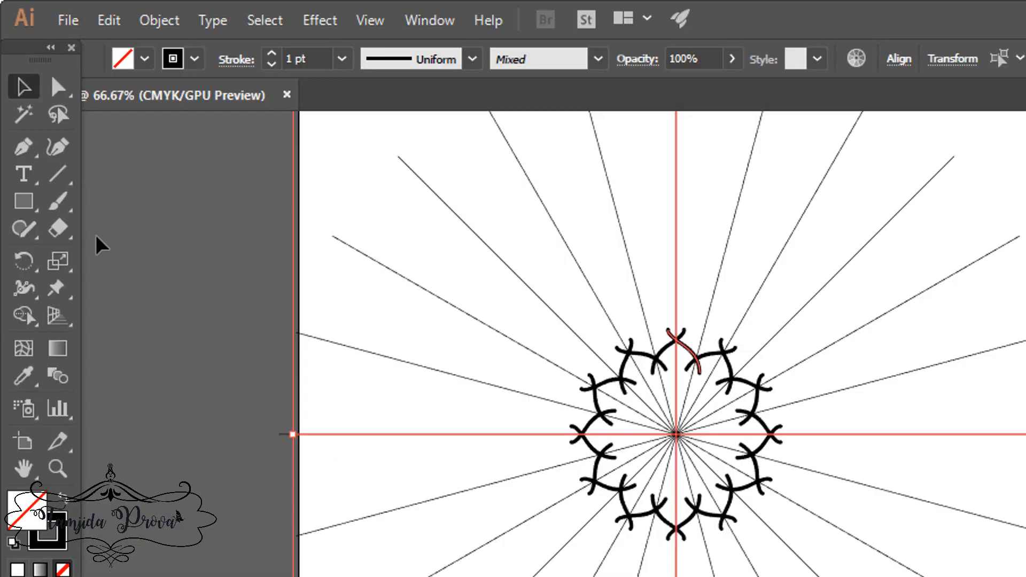
click(28, 212)
click(370, 20)
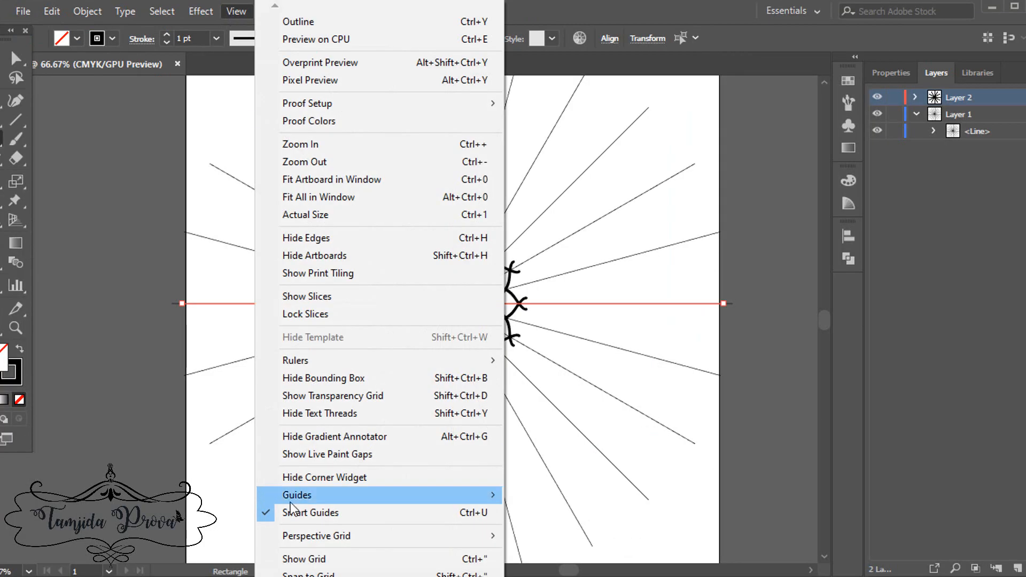
click(791, 198)
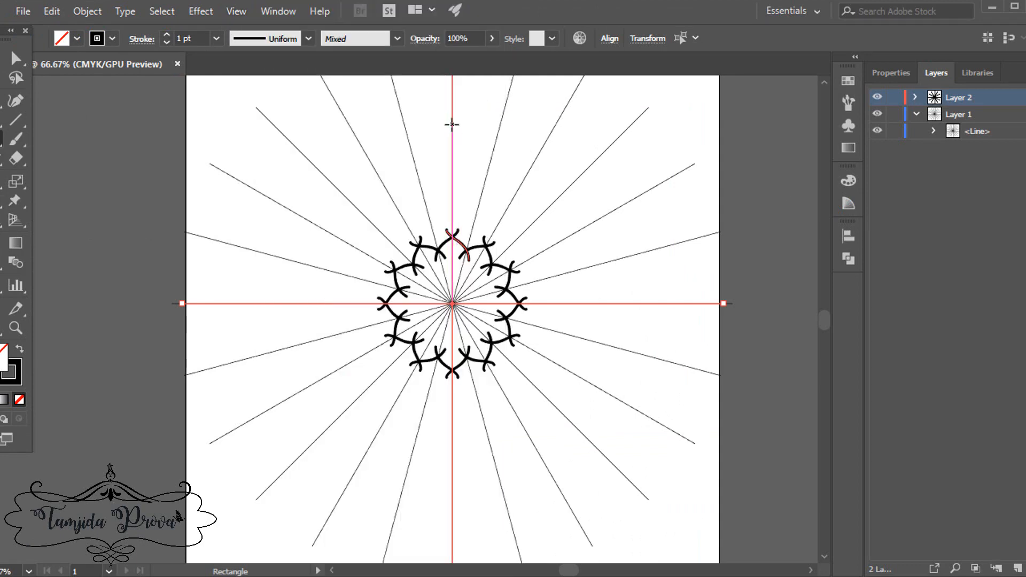
drag(452, 124, 613, 302)
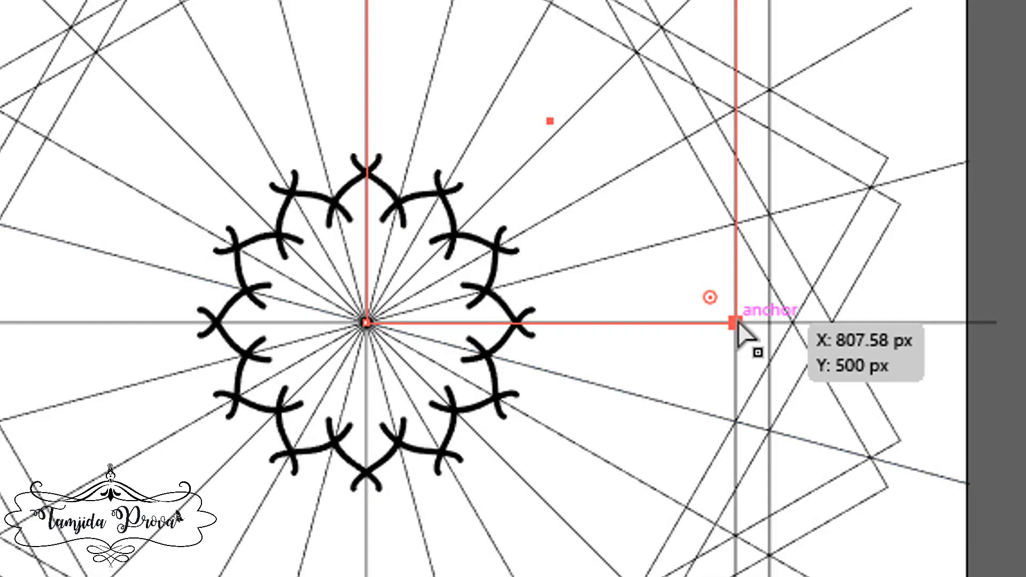
Remove the rectangle's lower outer anchor point and move its upper outer anchor horizontally onto the first radial guide beside the vertical line
click(737, 324)
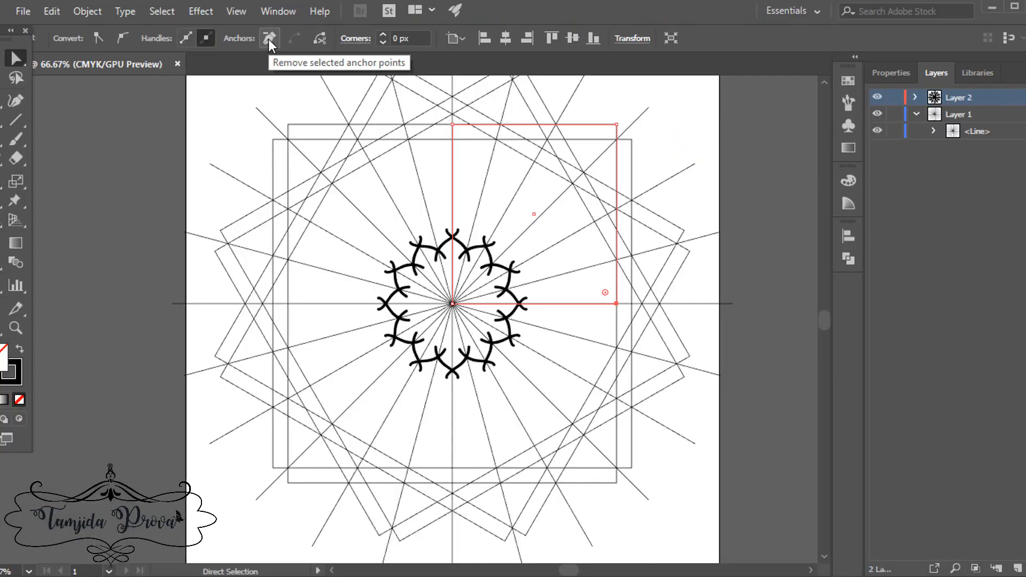
click(653, 94)
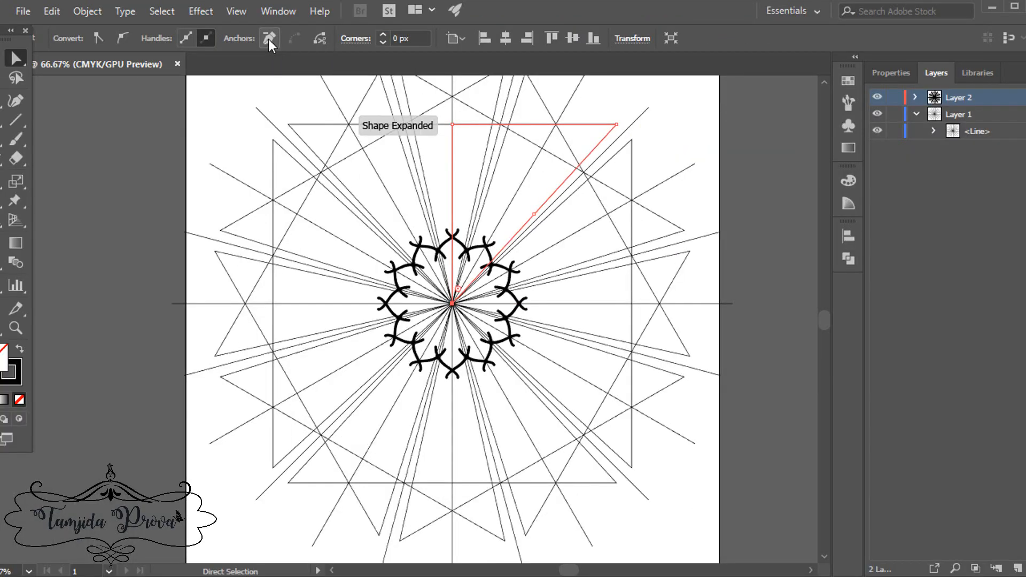
key(ctrl+plus)
key(ctrl+plus)
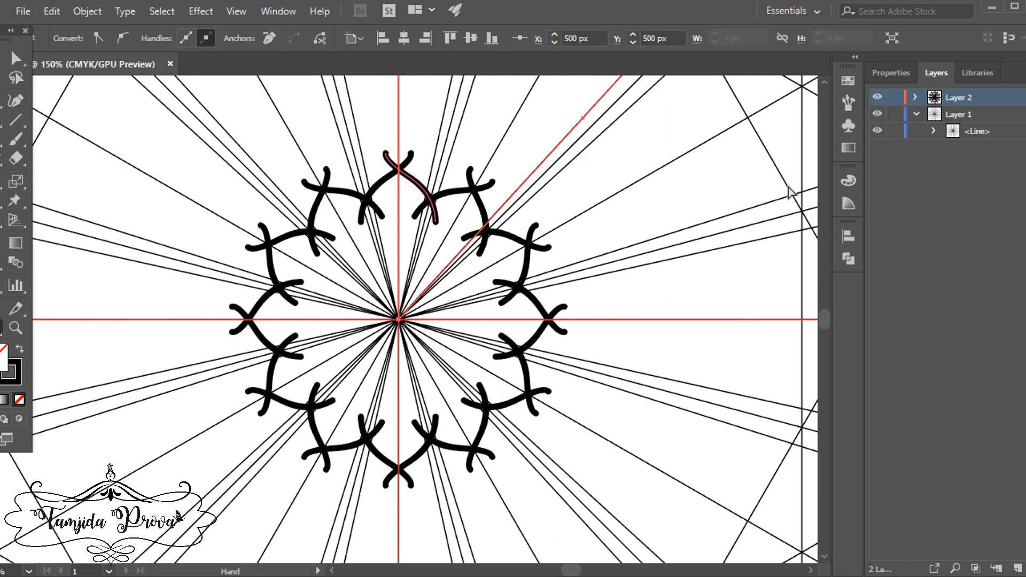
drag(790, 191, 682, 480)
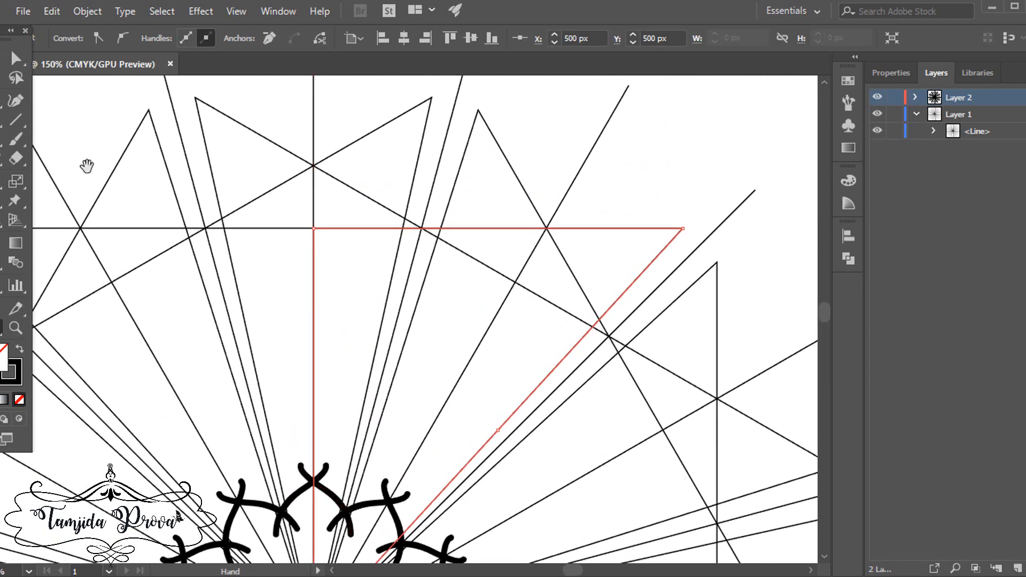
click(15, 58)
click(684, 230)
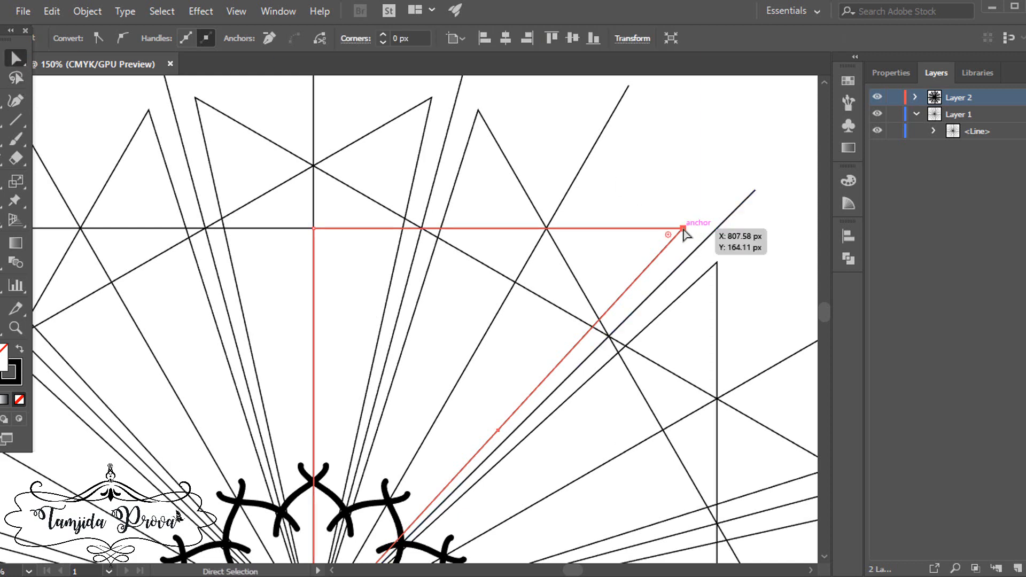
drag(684, 230, 422, 231)
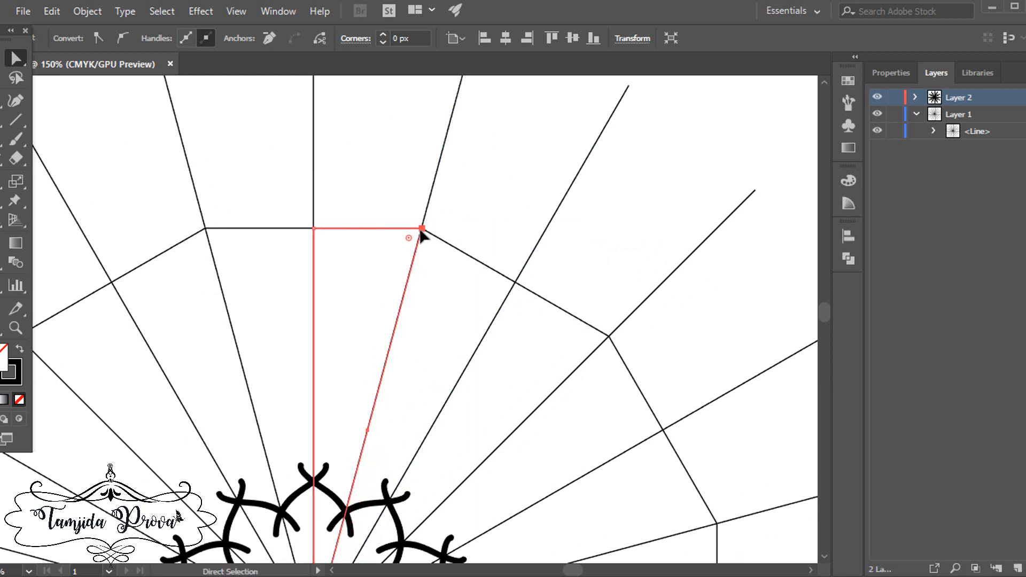
Target Layer 2 and make a clipping mask from the narrow triangle
key(ctrl+minus)
key(ctrl+minus)
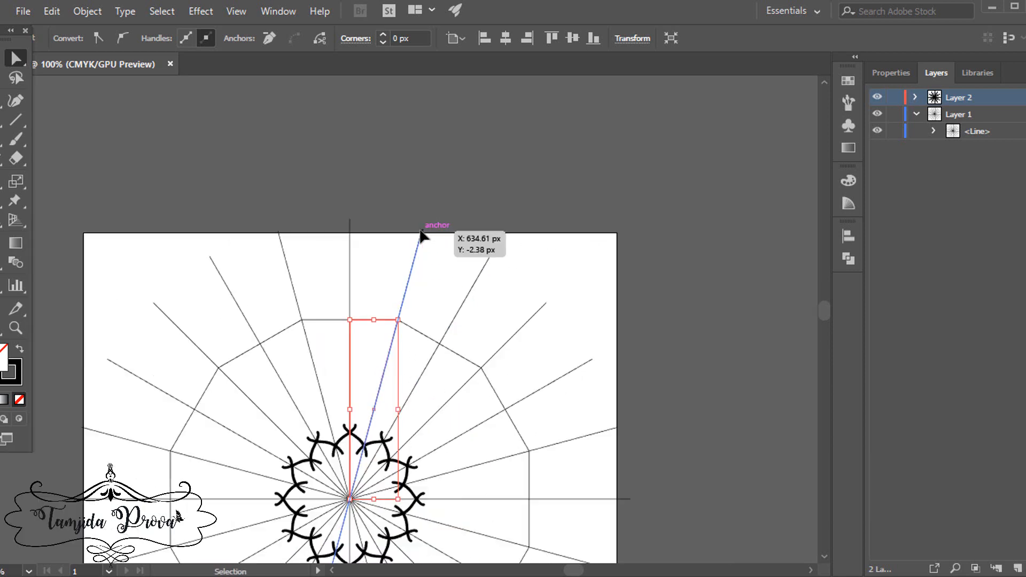
key(space)
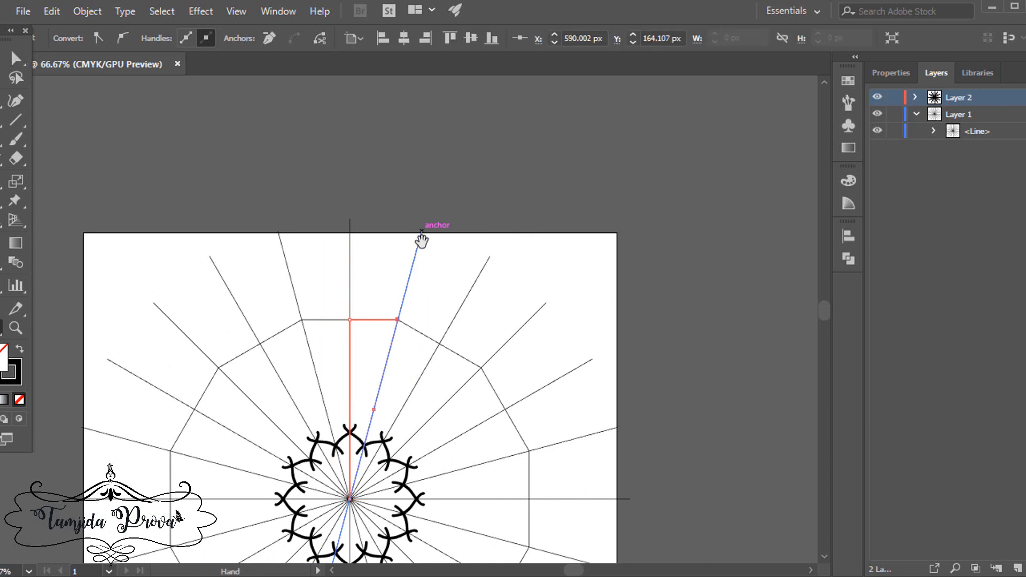
drag(412, 362, 490, 211)
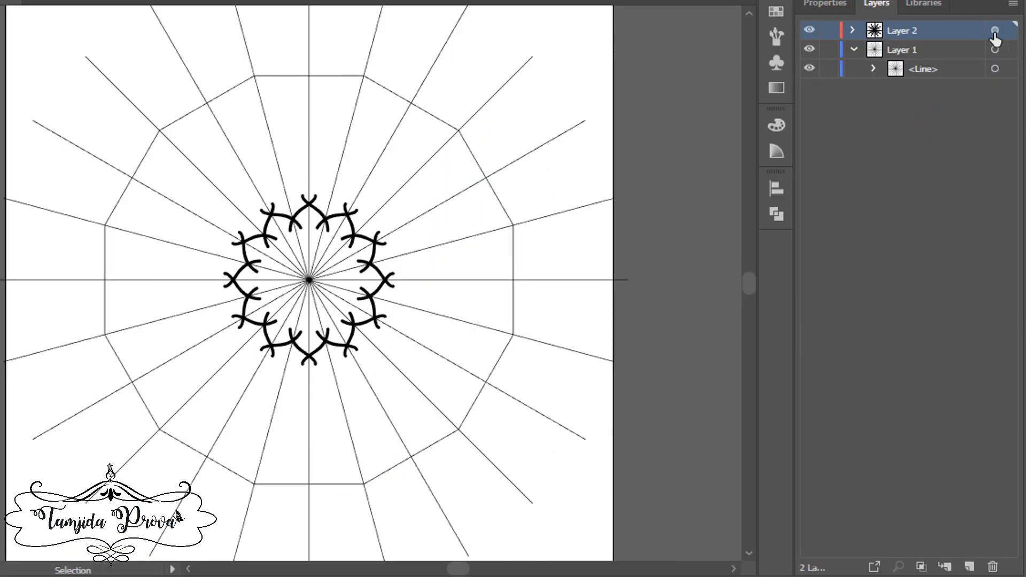
click(994, 31)
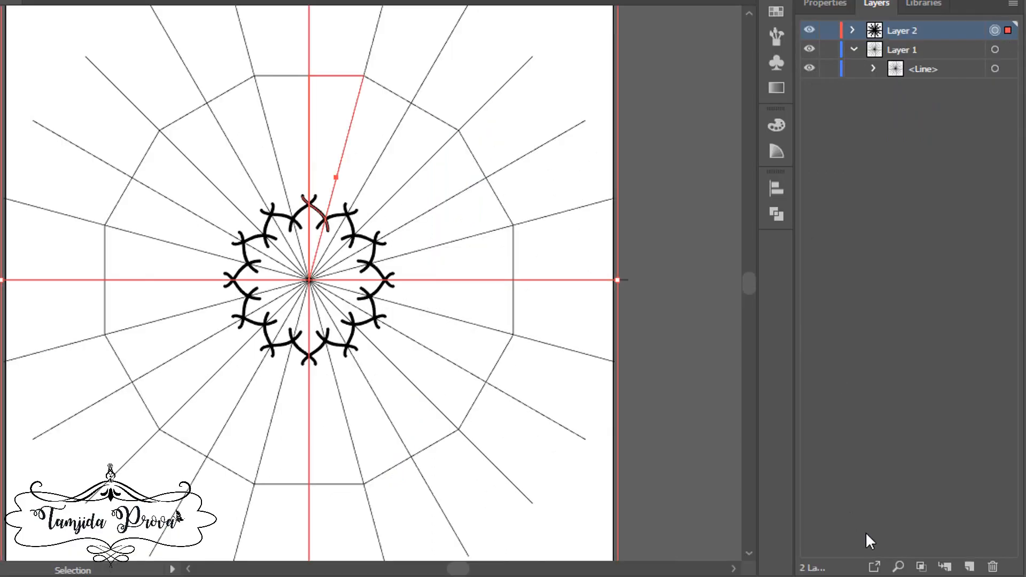
click(922, 568)
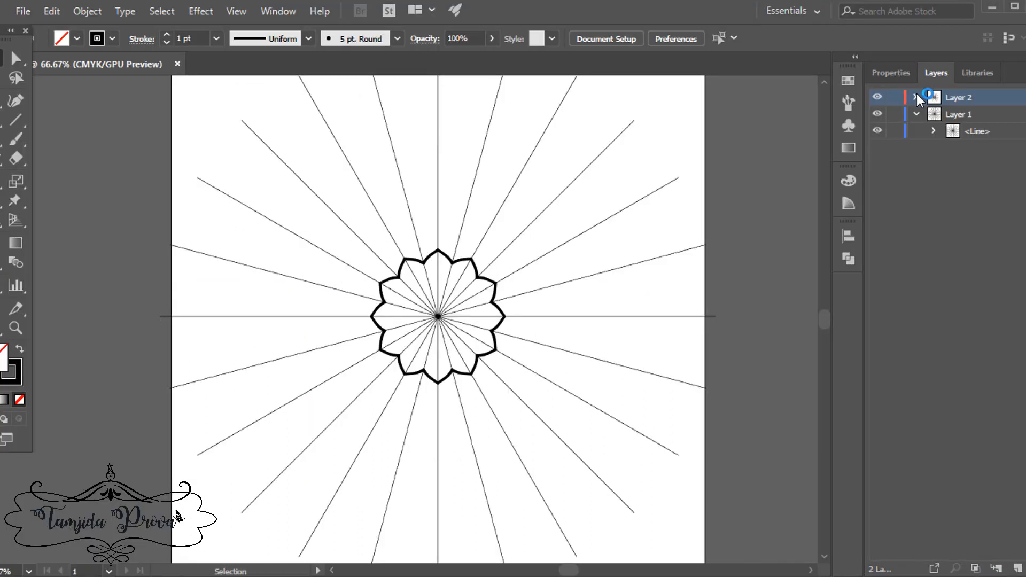
Expand Layer 2's contents, check the clipping path's visibility, and hide the painted curve path
click(853, 31)
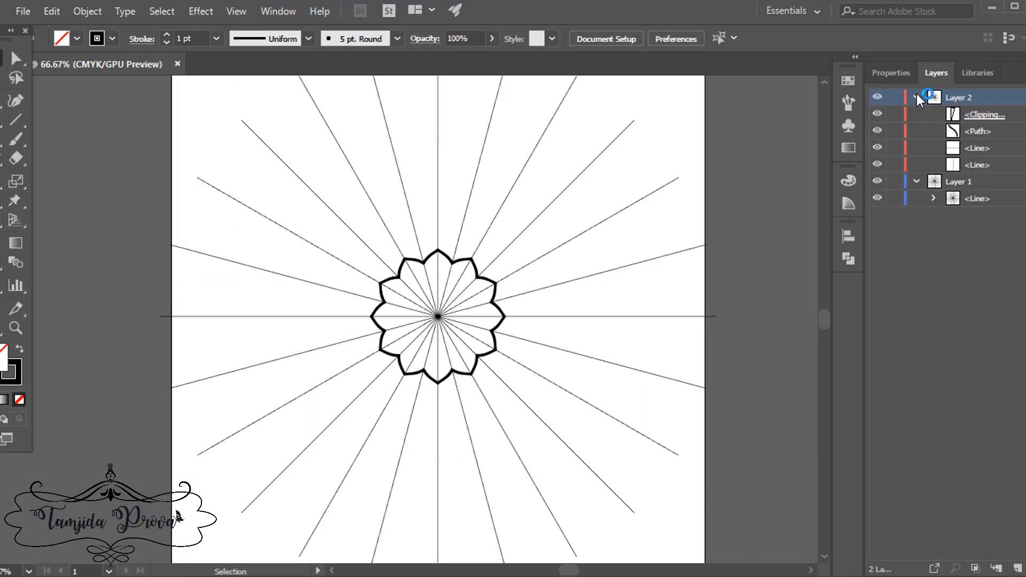
click(879, 115)
click(878, 114)
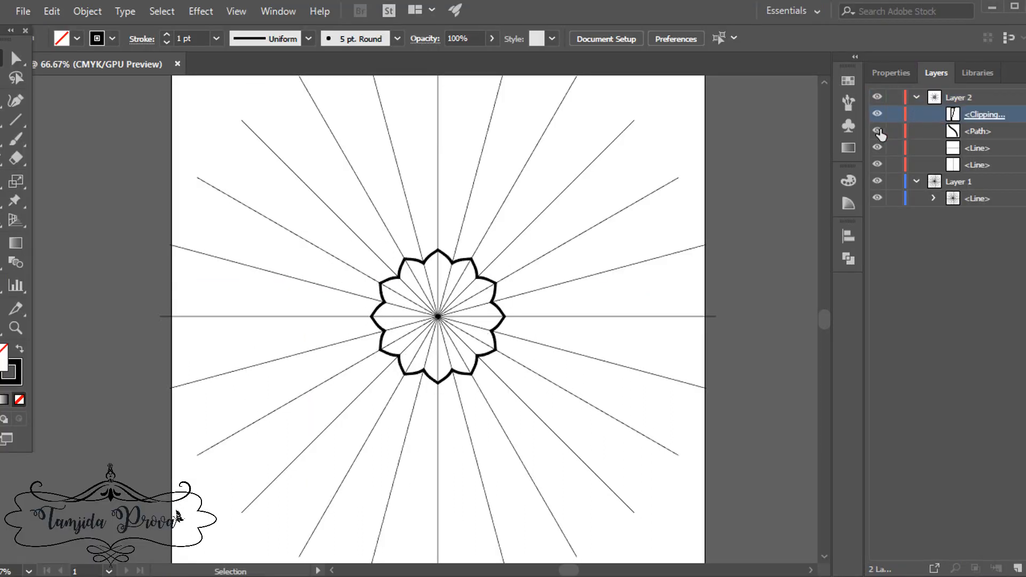
click(877, 132)
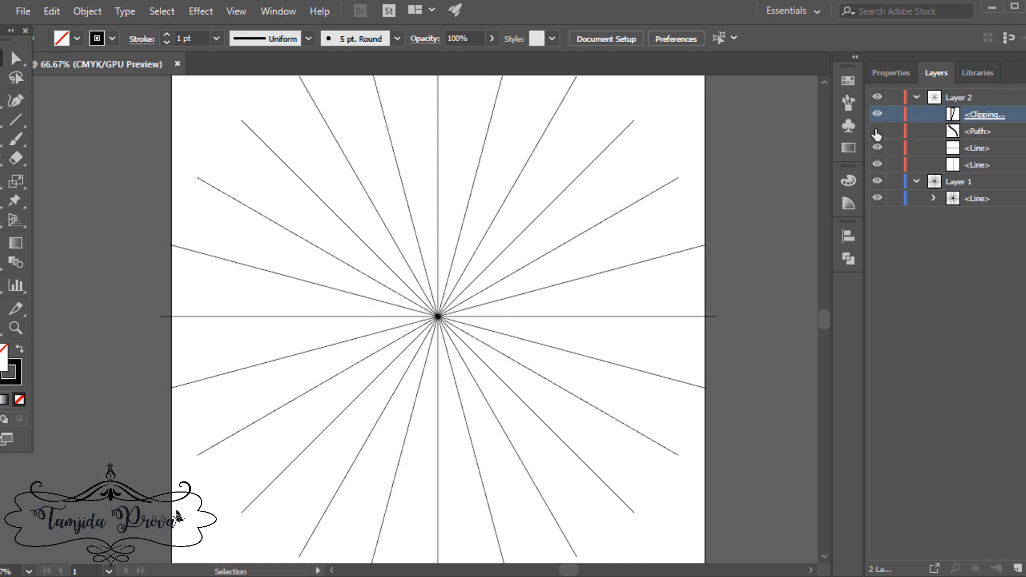
Show the painted curve and stack it above Layer 2's clipping path, locking the clipping path and hiding and locking both guide lines
click(877, 131)
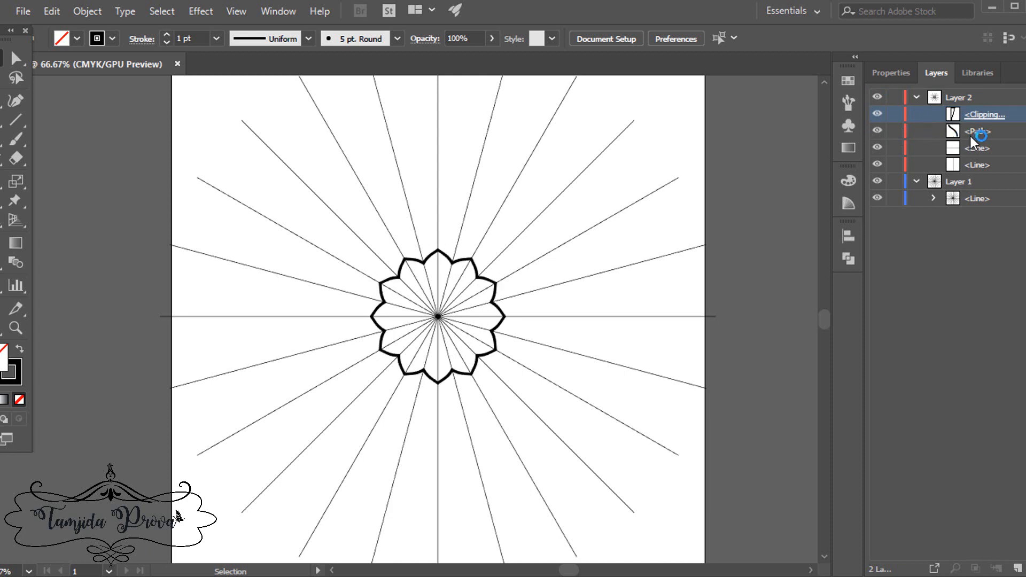
drag(977, 130, 978, 108)
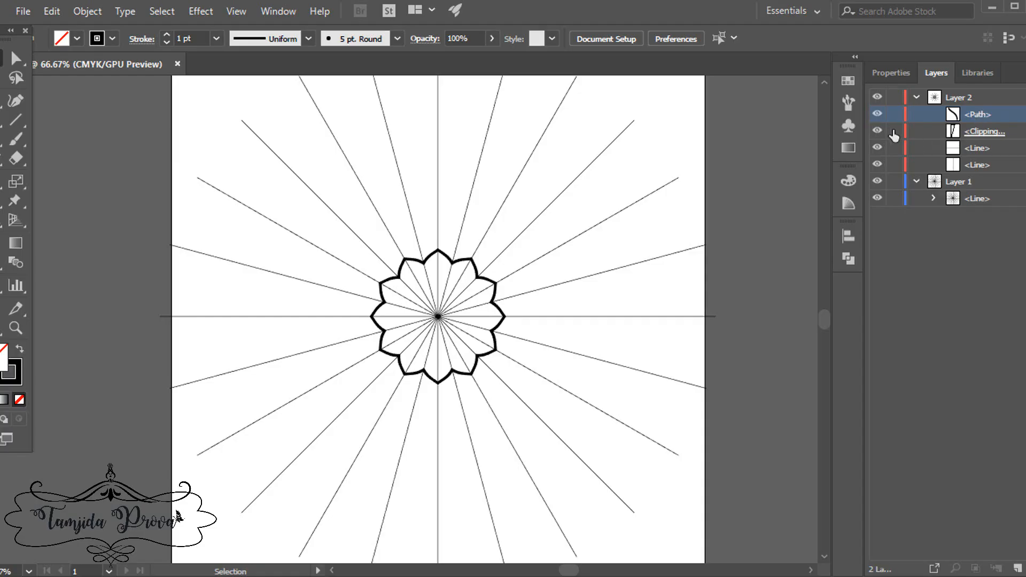
click(894, 132)
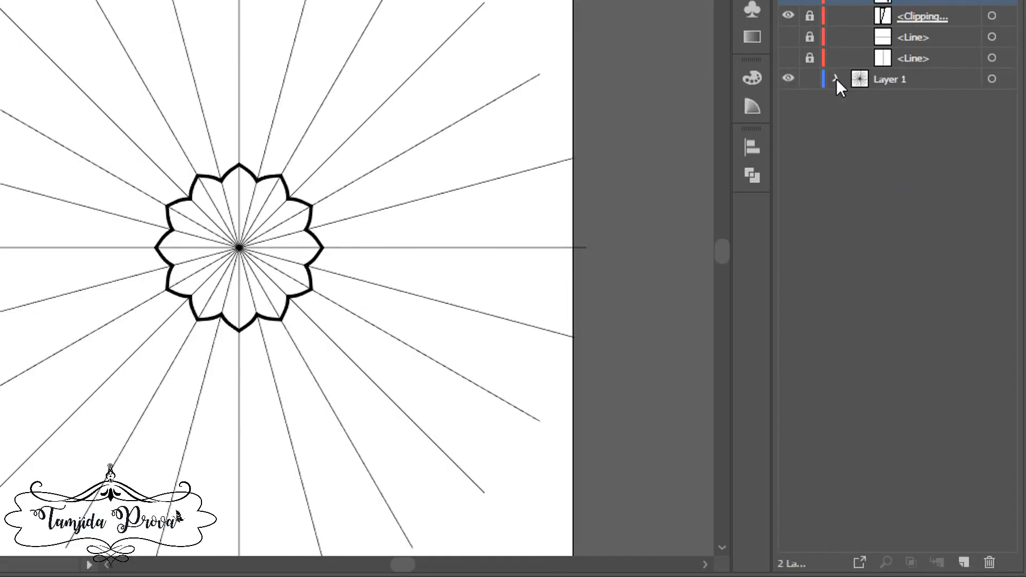
Duplicate the radial line group inside Layer 1 and select the upper group
drag(923, 99, 965, 564)
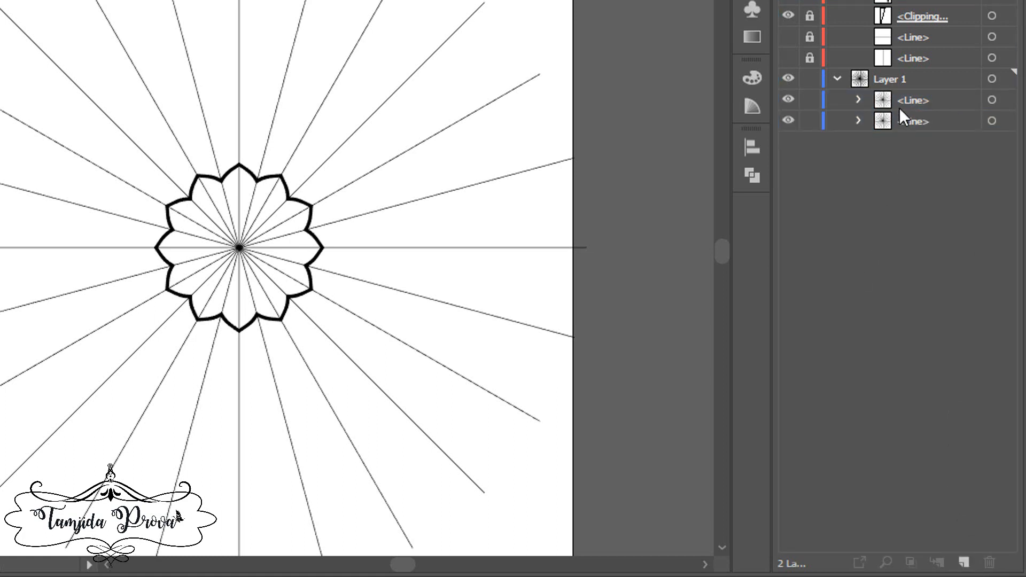
click(908, 125)
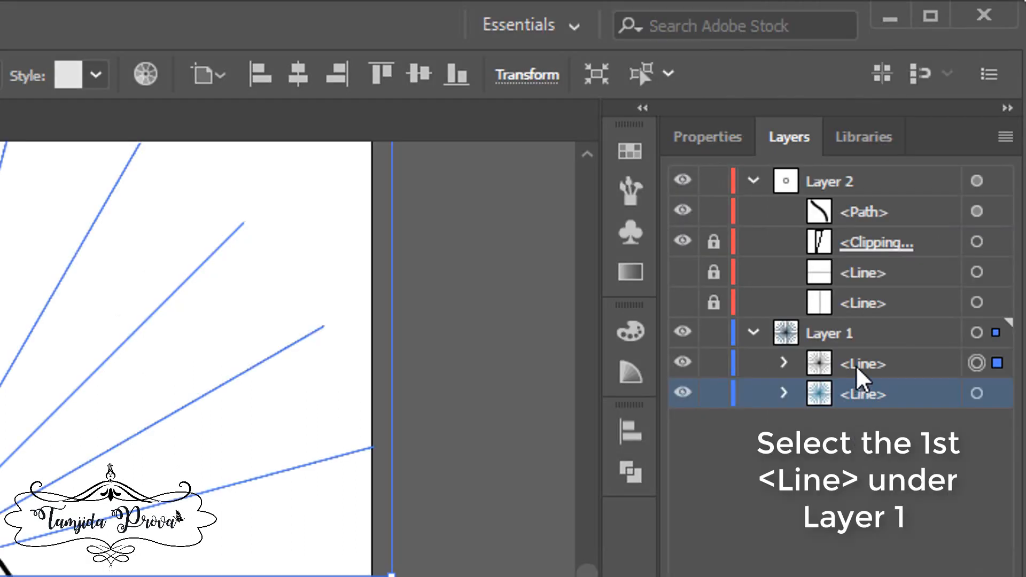
click(855, 365)
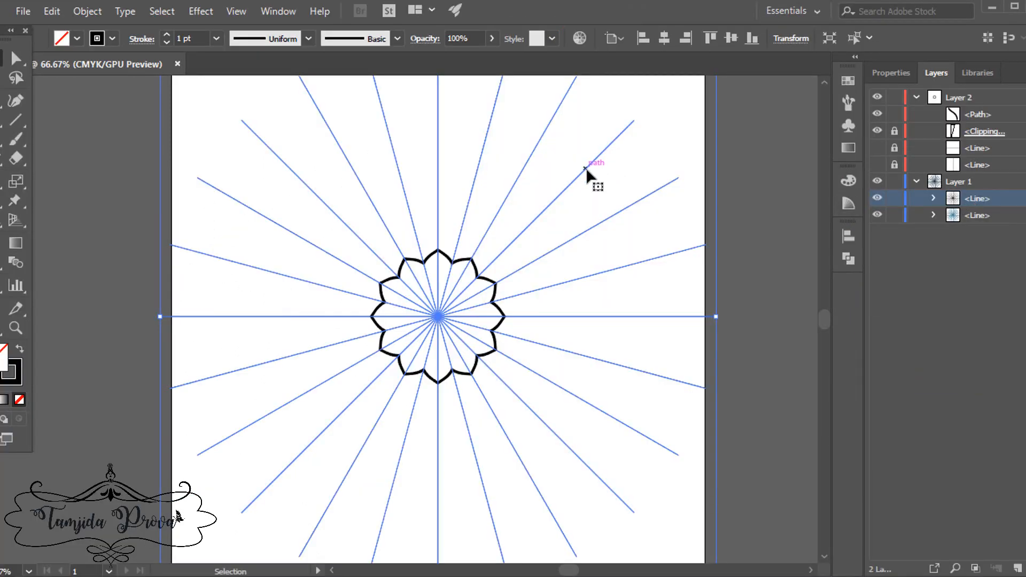
Rotate the upper radial line group by 7.5° with preview and set the guide lines' stroke to 0.5 pt
right_click(586, 168)
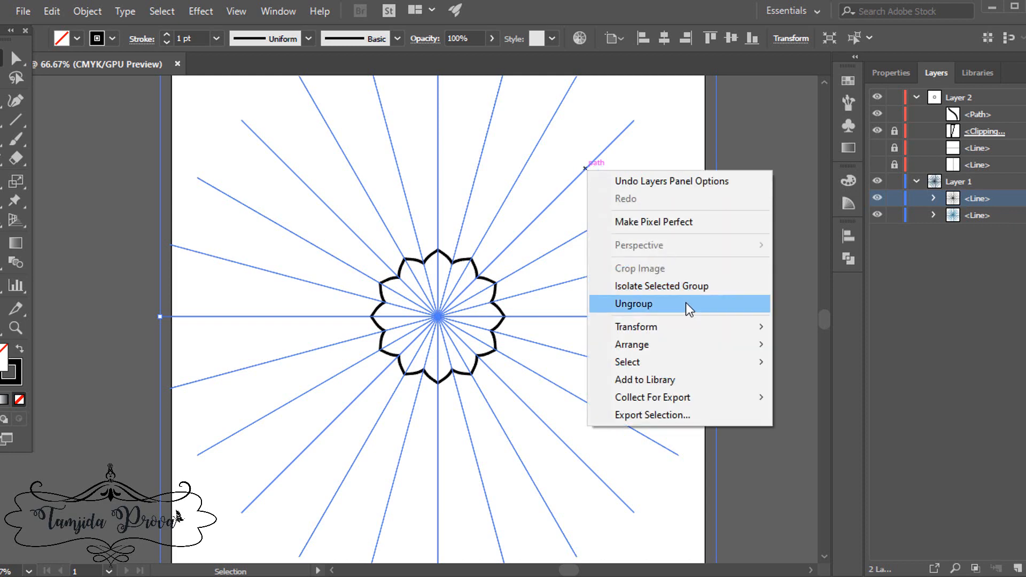
mouse_move(699, 326)
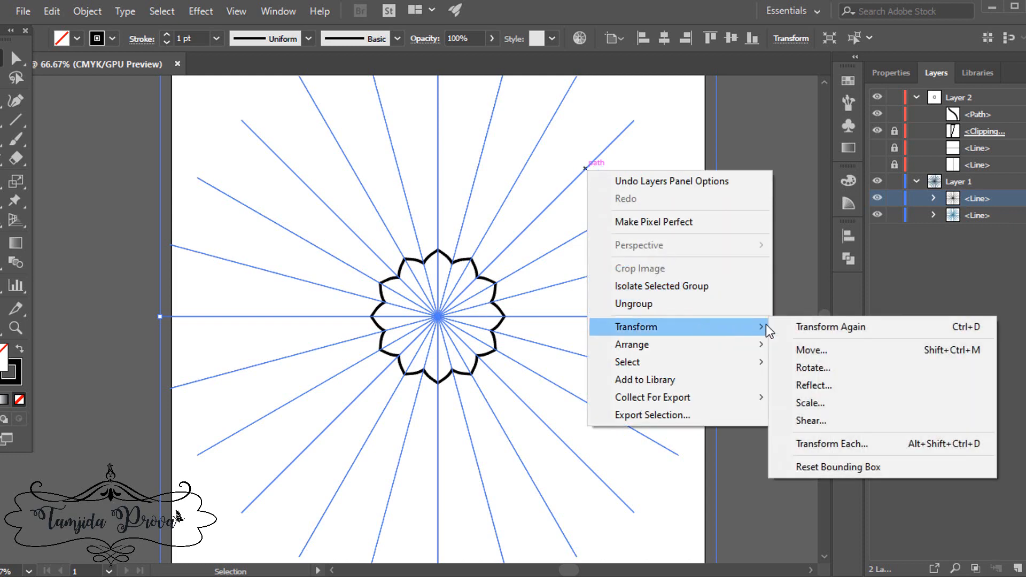
click(843, 367)
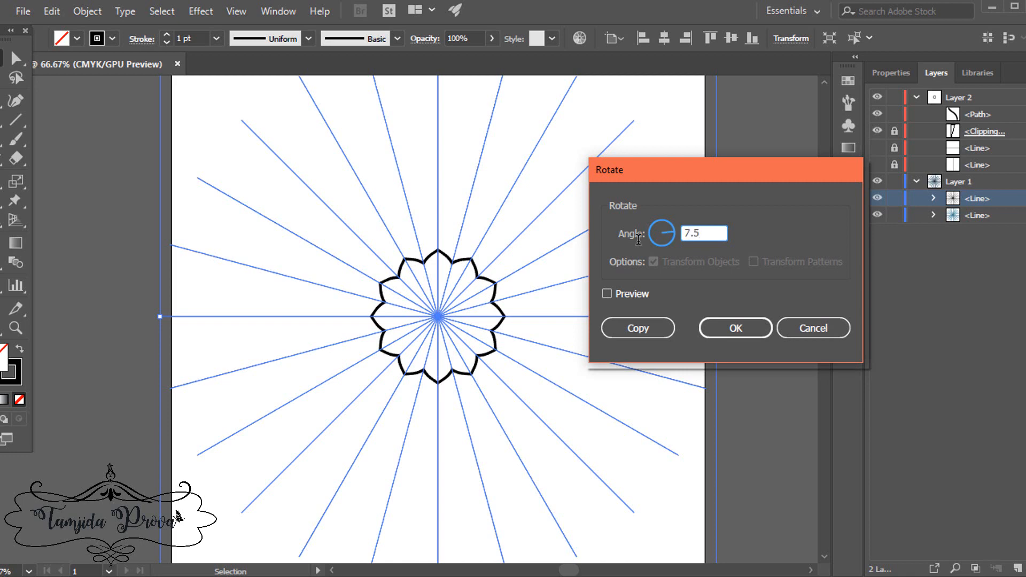
click(607, 294)
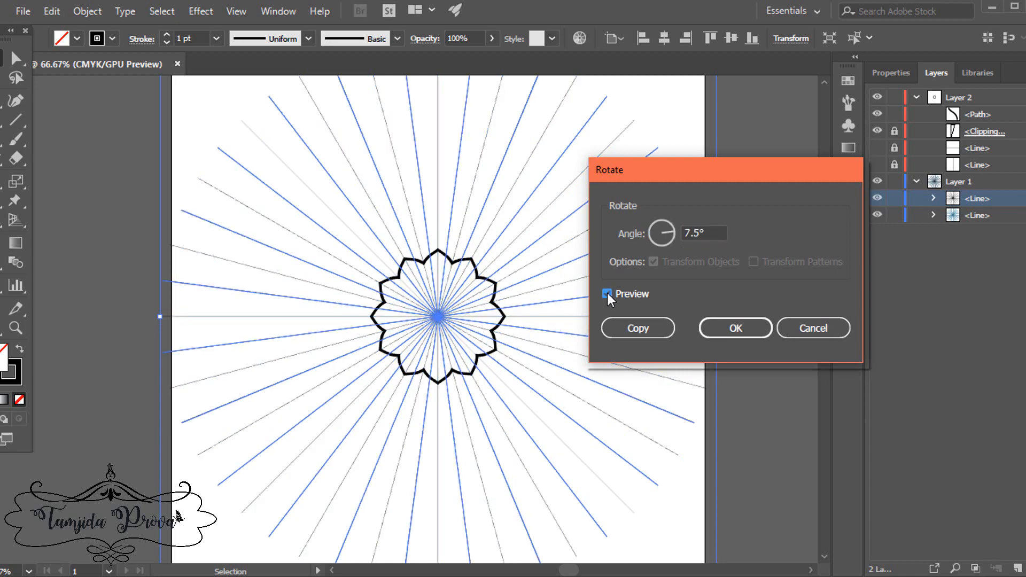
click(733, 331)
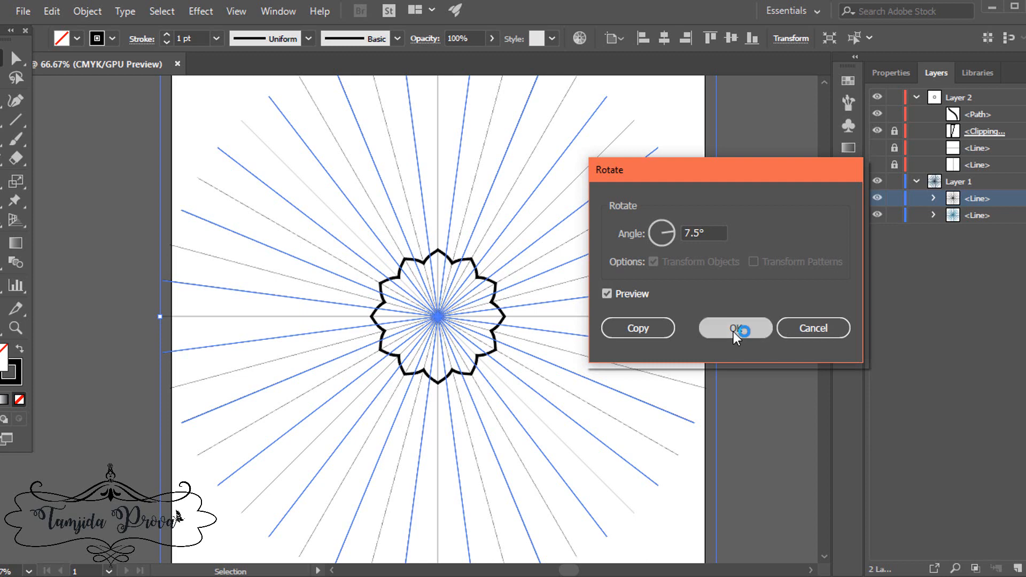
click(93, 155)
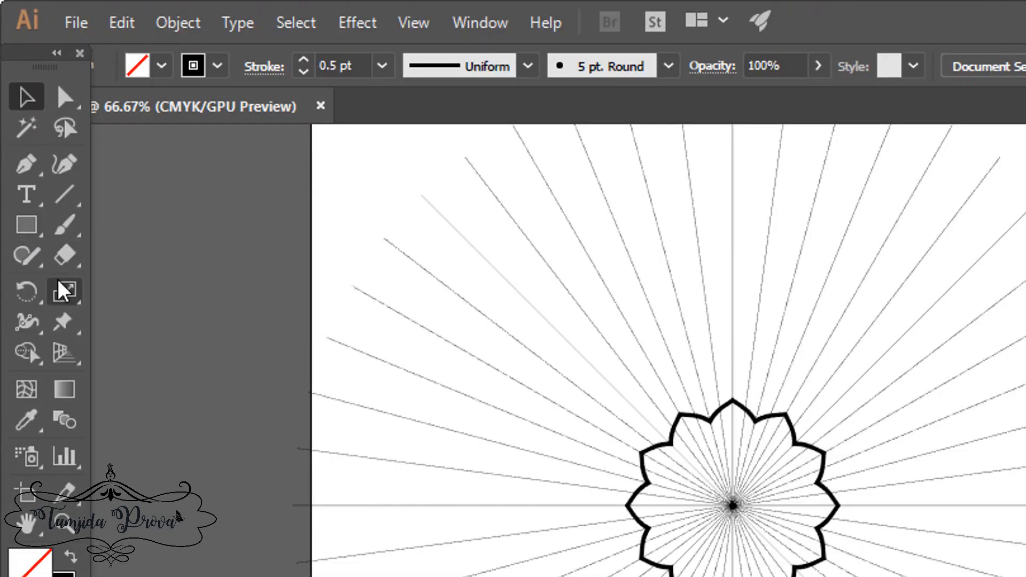
Draw three circles of different sizes in Layer 1 with the Ellipse tool, centering the smallest on the radial guides' center
drag(31, 232, 137, 284)
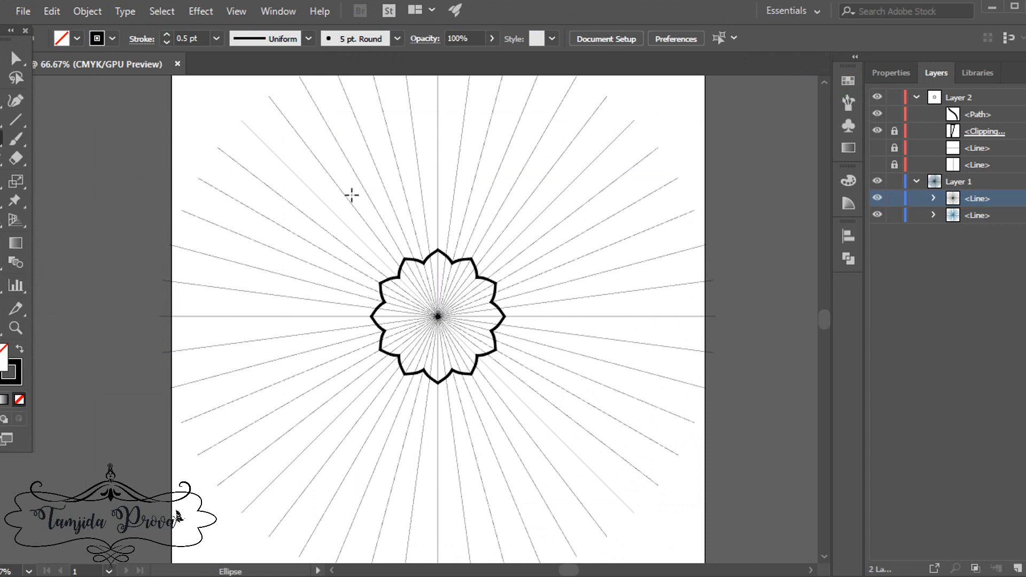
drag(339, 193, 703, 542)
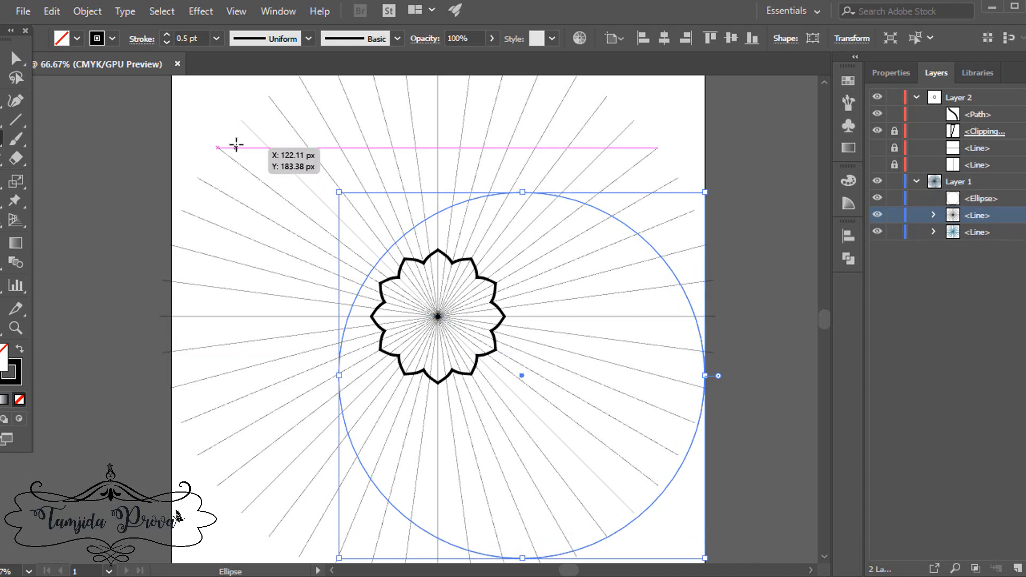
drag(235, 146, 492, 363)
mouse_move(438, 316)
mouse_down()
mouse_move(420, 230)
mouse_move(436, 228)
mouse_up()
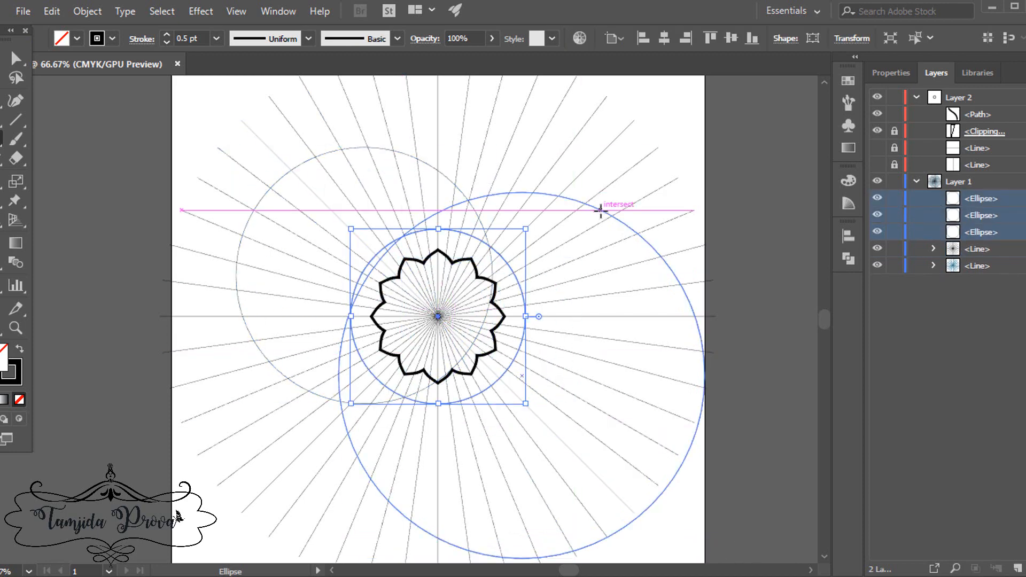
Select the circles and align them to the artboard's center so they are concentric with the radial guides
key(v)
click(424, 161)
shift+click(556, 202)
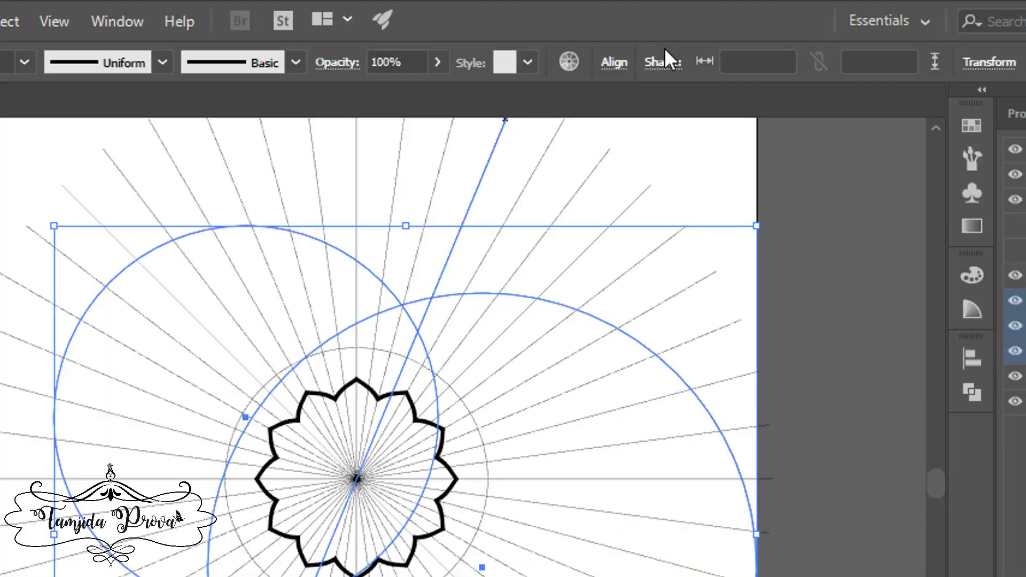
click(609, 38)
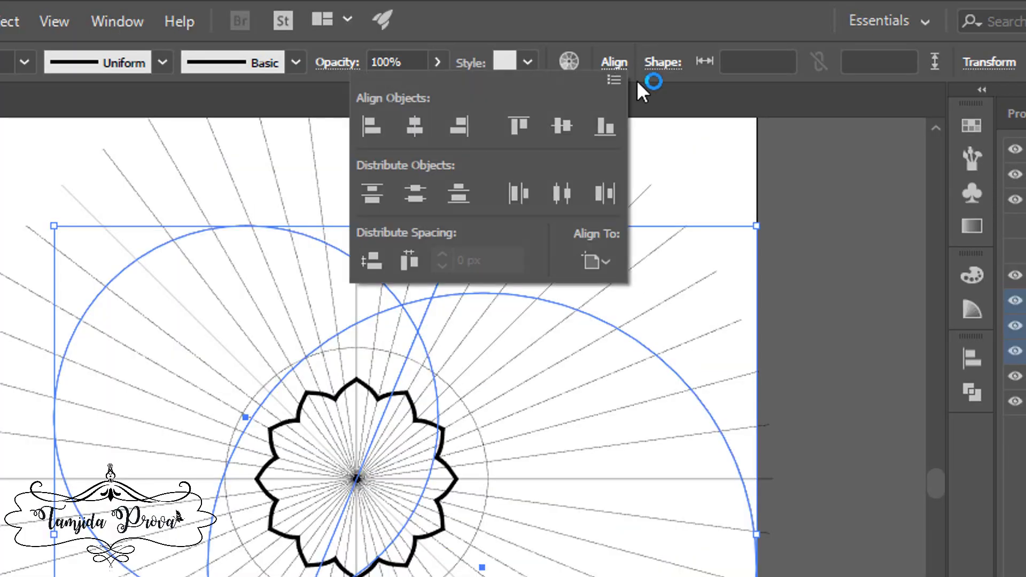
click(416, 126)
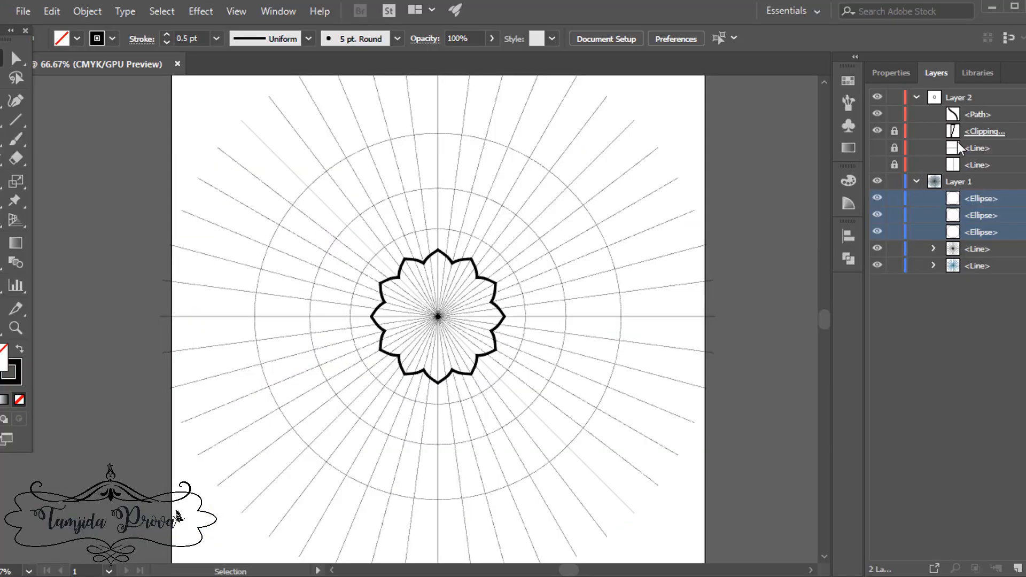
Collapse and lock Layer 1, and make Layer 2's clipping path the active item
click(916, 180)
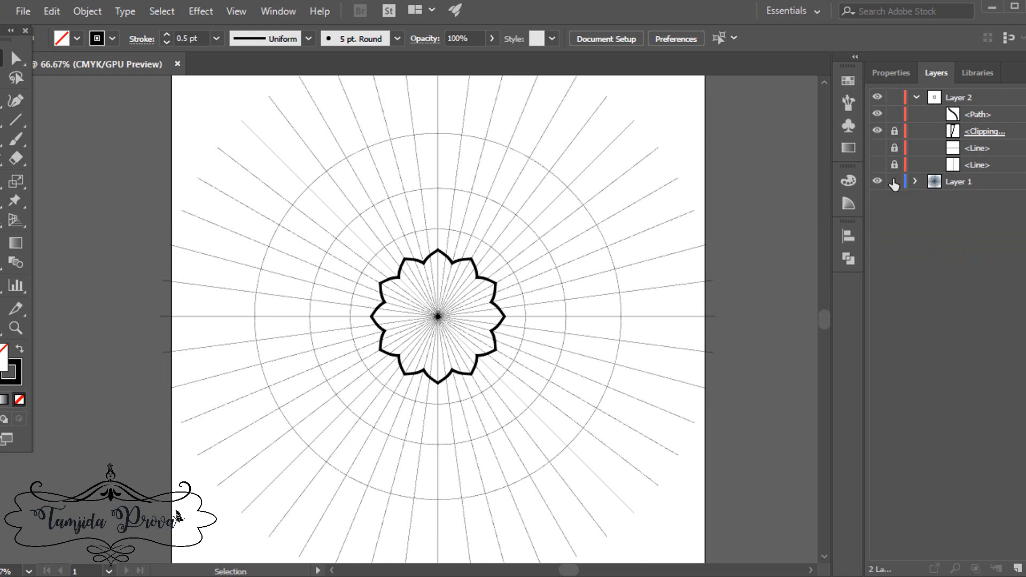
click(894, 182)
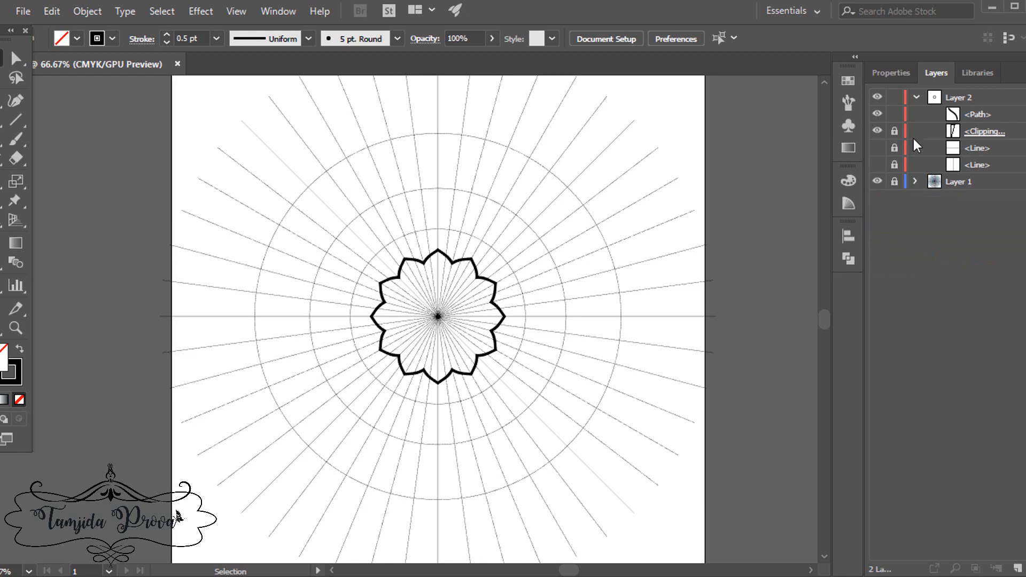
click(980, 127)
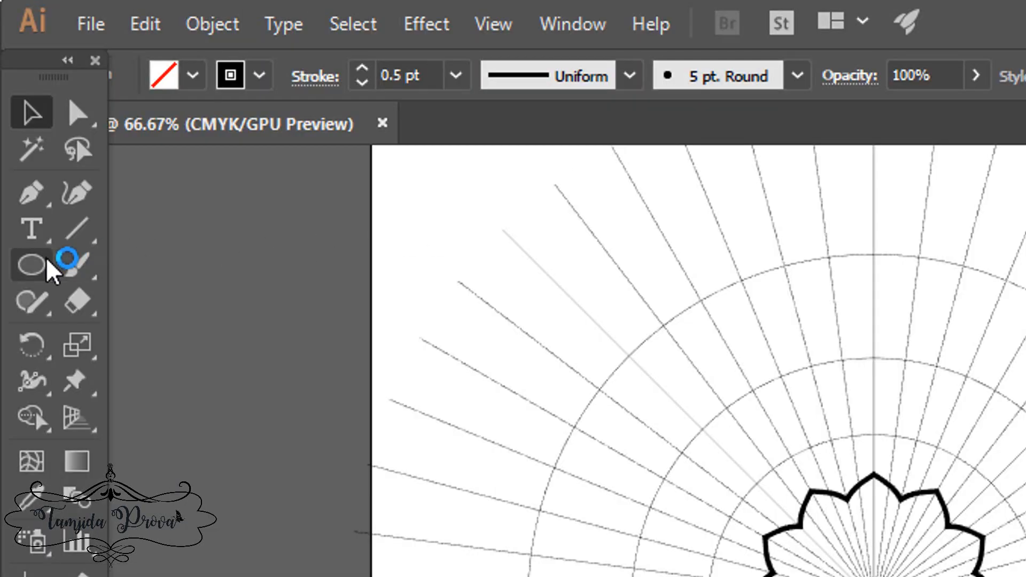
Paint rings of petals around the central flower with the Paintbrush, adding oval, leaf and dot accents inside the flower's petals
click(21, 136)
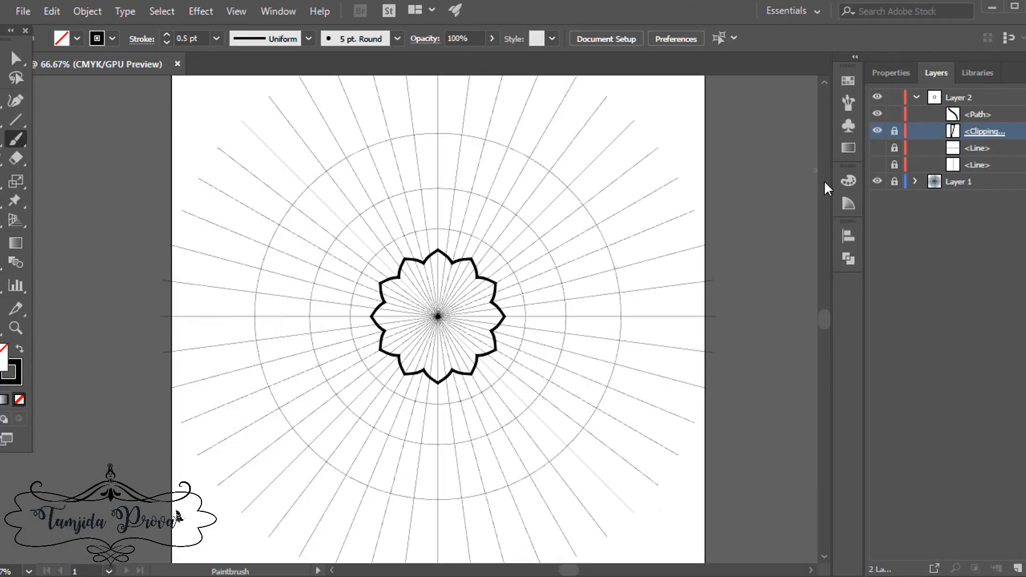
key(ctrl+plus)
key(ctrl+plus)
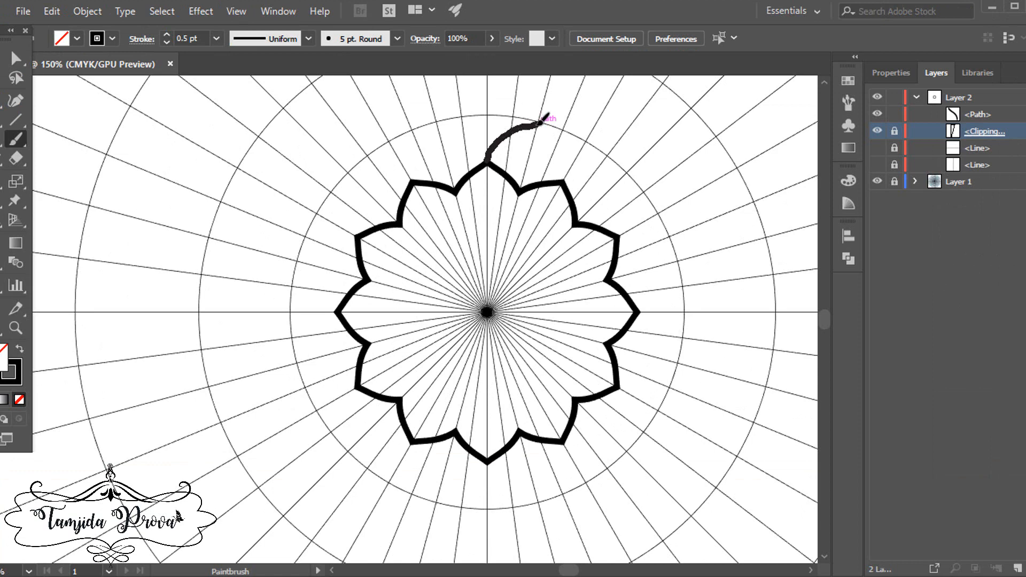
drag(545, 119, 541, 122)
drag(486, 193, 489, 244)
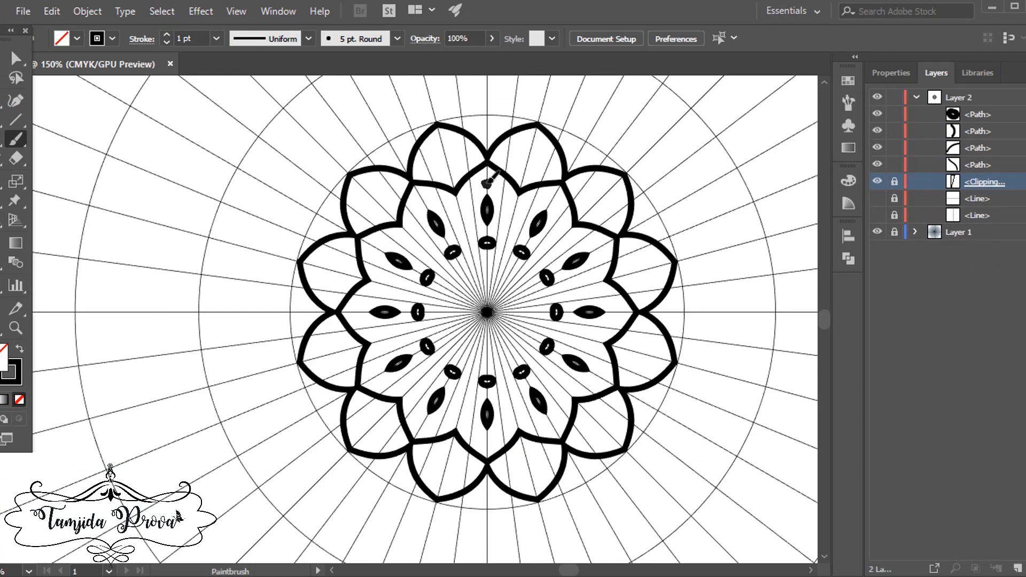
drag(485, 184, 488, 172)
mouse_move(513, 127)
mouse_down()
mouse_move(488, 103)
mouse_move(518, 131)
mouse_up()
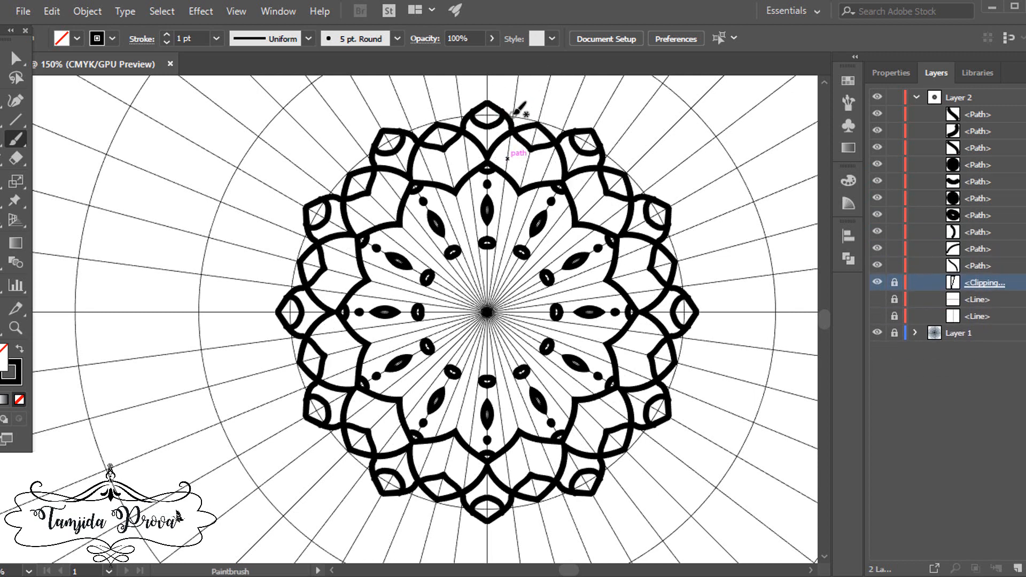
Paint small loops on the outer petal tips and a border line joining the tips around the mandala
drag(484, 94, 487, 96)
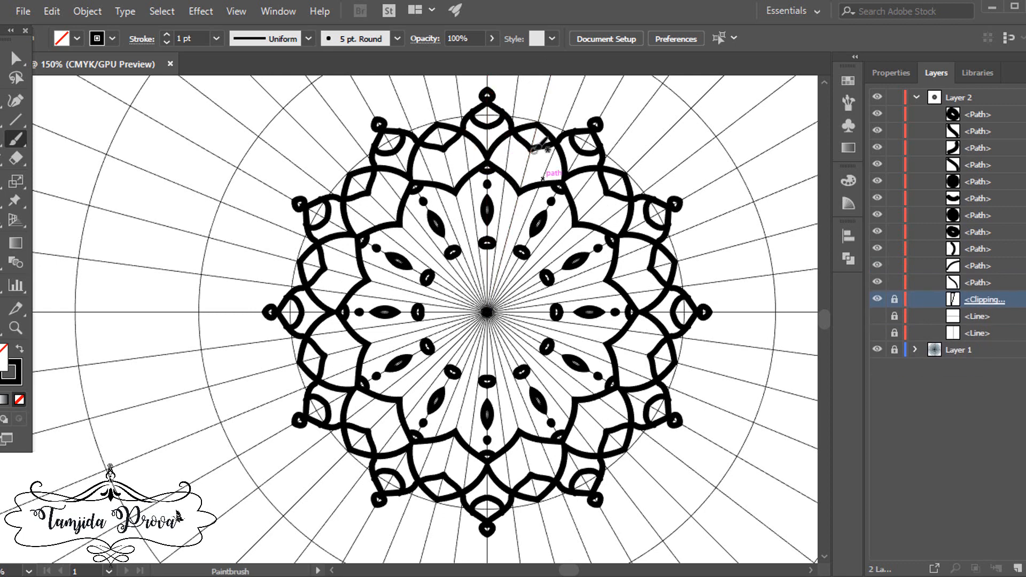
drag(530, 152, 487, 90)
drag(526, 117, 493, 347)
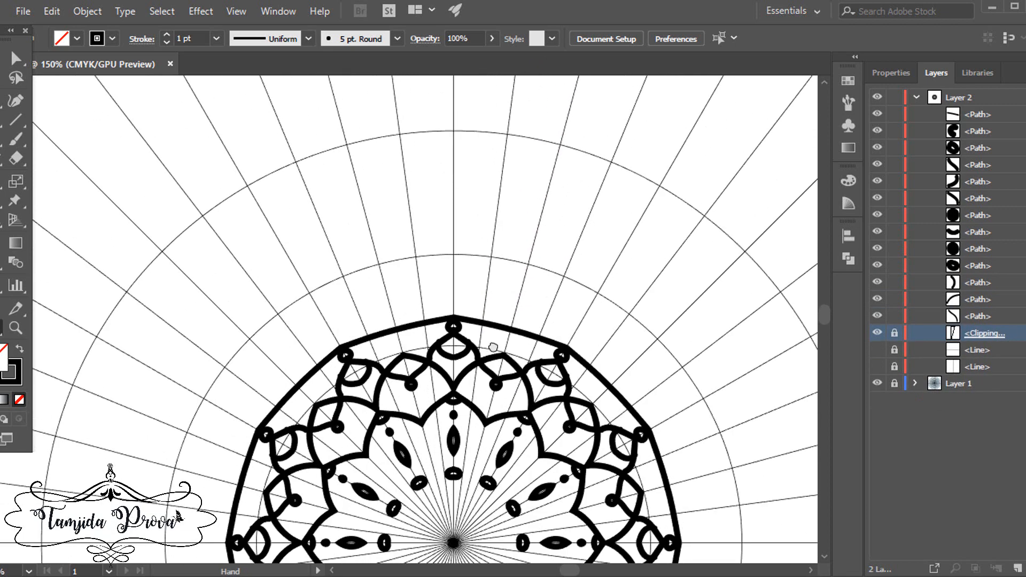
Paint layered petals and curled scroll ornaments outside the border, plus concentric rings around the mandala's center
key(ctrl+1)
key(b)
drag(490, 174, 516, 209)
mouse_move(443, 159)
mouse_down()
mouse_move(467, 181)
mouse_move(460, 140)
mouse_move(471, 147)
mouse_move(463, 171)
mouse_move(444, 169)
mouse_move(483, 213)
mouse_up()
drag(452, 324, 470, 333)
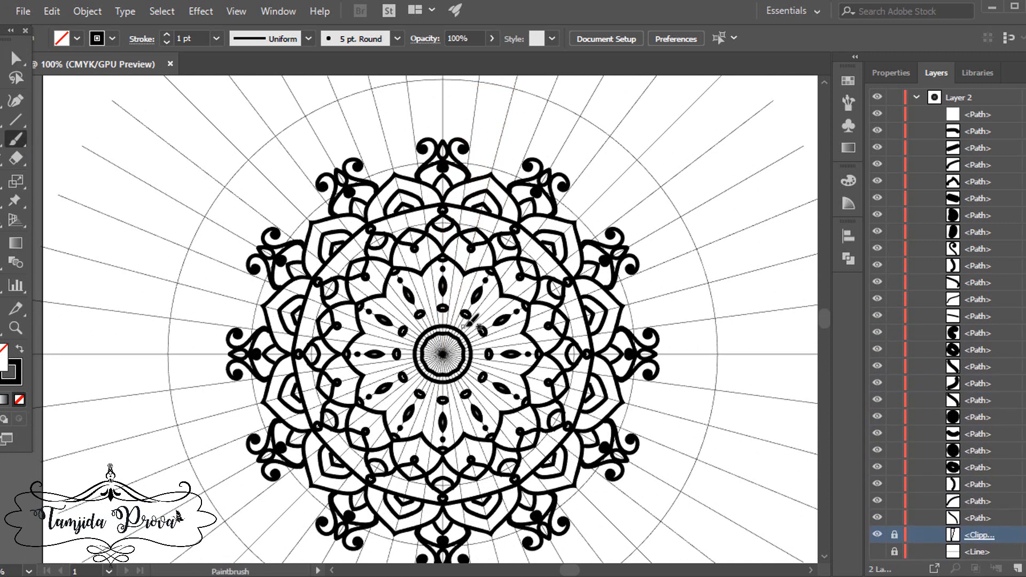
Paint extra accents among the inner motifs and a ring of large pointed outer petals edged with black-filled shapes
mouse_move(464, 257)
mouse_down()
mouse_move(468, 289)
mouse_move(466, 279)
mouse_up()
mouse_move(522, 179)
mouse_down()
mouse_move(502, 138)
mouse_move(463, 176)
mouse_up()
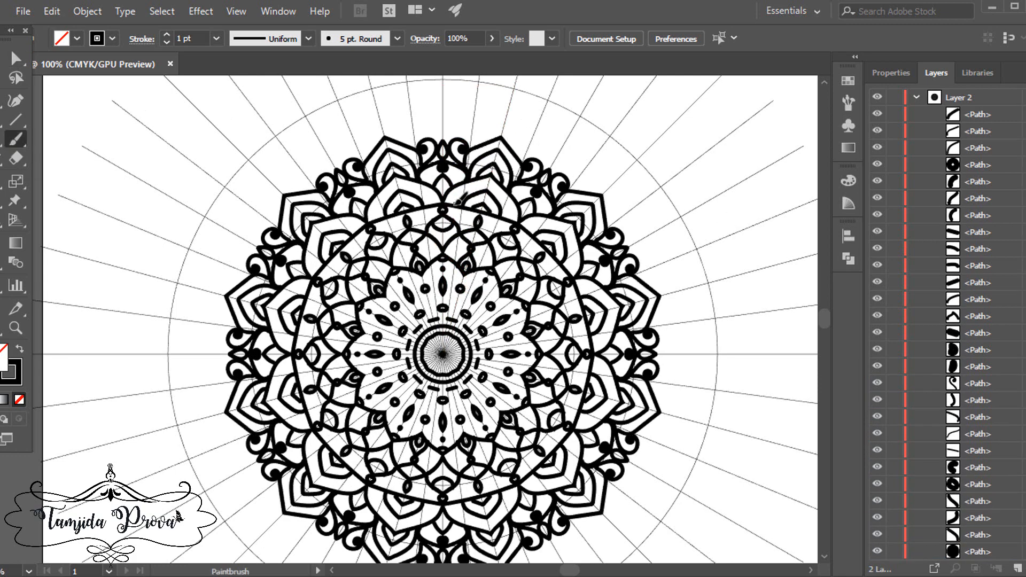
drag(442, 141, 535, 88)
mouse_move(471, 107)
mouse_down()
mouse_move(503, 115)
mouse_move(502, 131)
mouse_up()
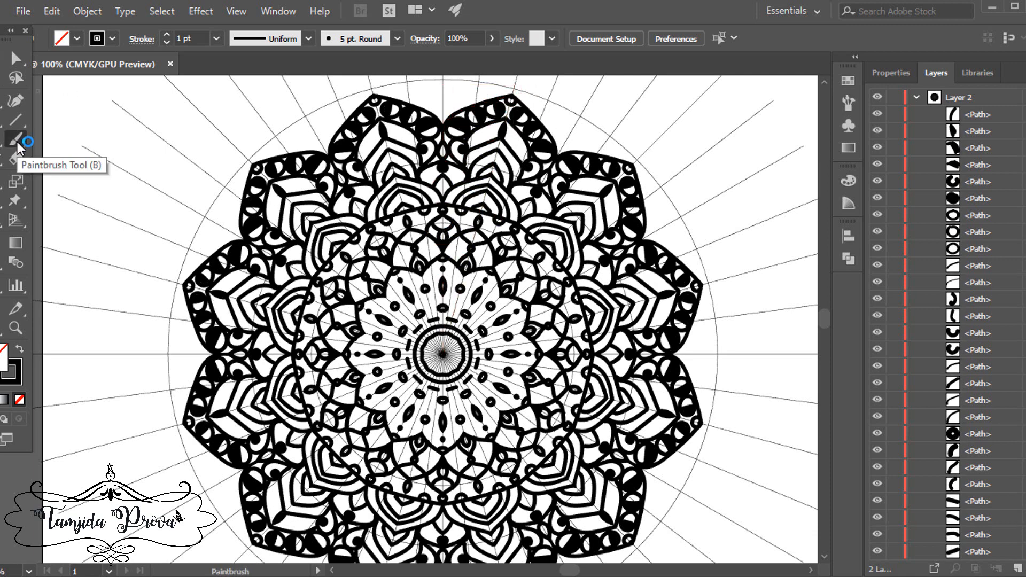
Paint small flower motifs just inside the border ring and thick black bands within the surrounding petals
click(16, 139)
mouse_move(445, 217)
mouse_down()
mouse_move(476, 233)
mouse_move(473, 214)
mouse_up()
drag(476, 161, 502, 138)
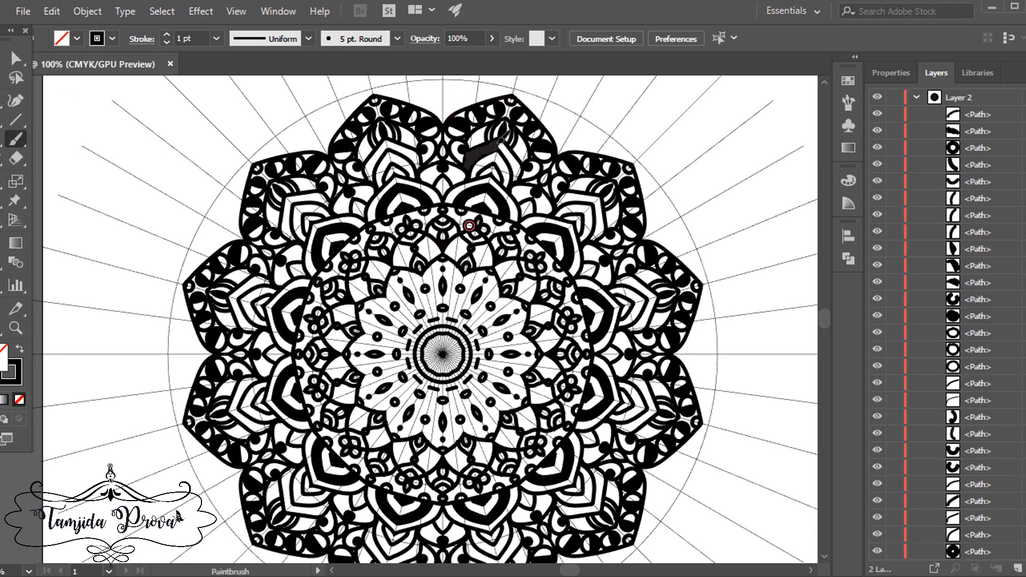
Paint a rounded petal outline in the gaps between the large pointed outer petals
key(ctrl+minus)
drag(443, 79, 482, 101)
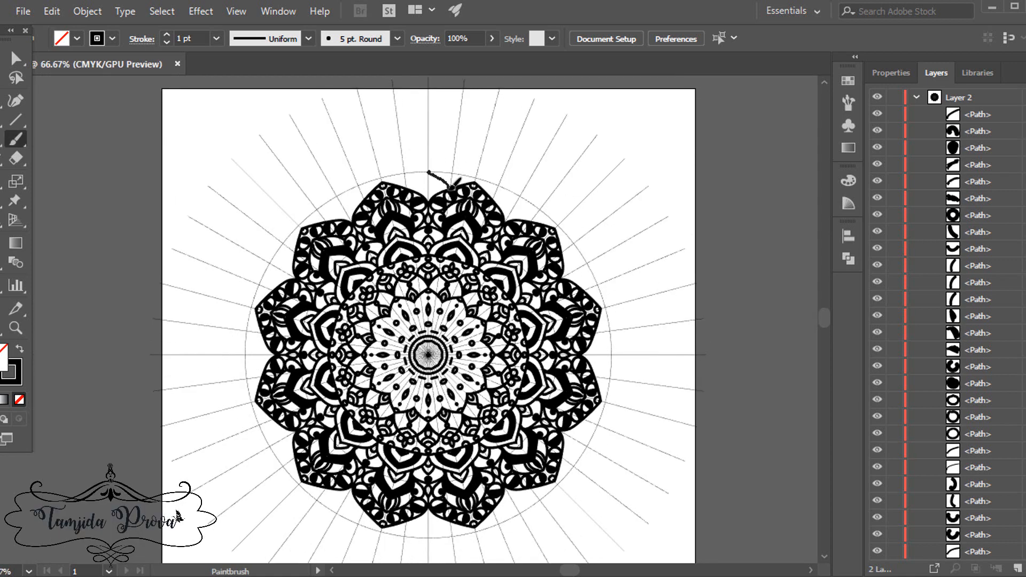
drag(453, 185, 452, 188)
key(ctrl+plus)
key(ctrl+plus)
key(ctrl+plus)
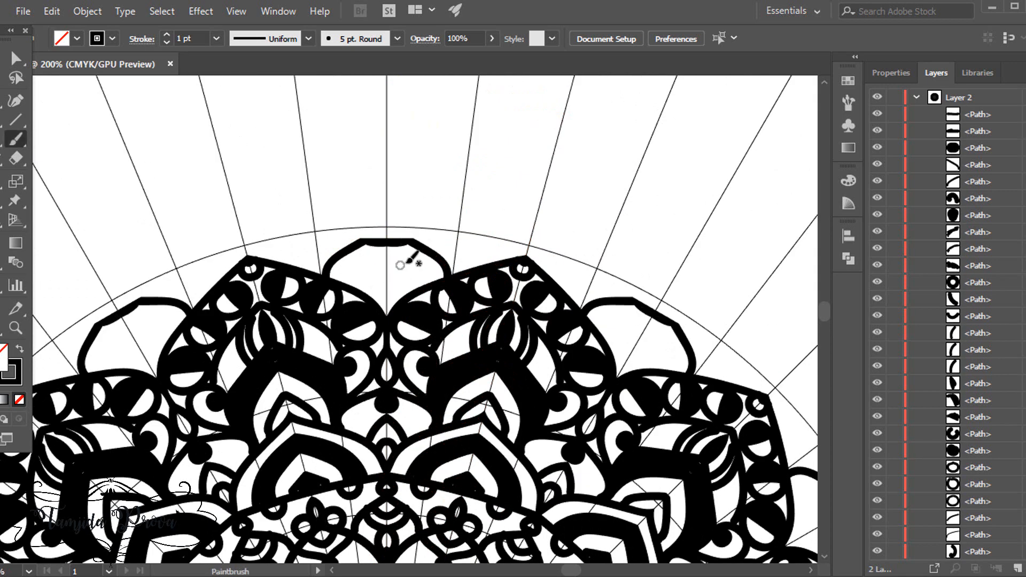
Paint nested black arches inside the rounded outer petals and small pointed accents along the mandala's outer edge
mouse_move(388, 249)
mouse_down()
mouse_move(423, 284)
mouse_move(406, 292)
mouse_up()
drag(387, 287, 396, 305)
drag(365, 279, 368, 285)
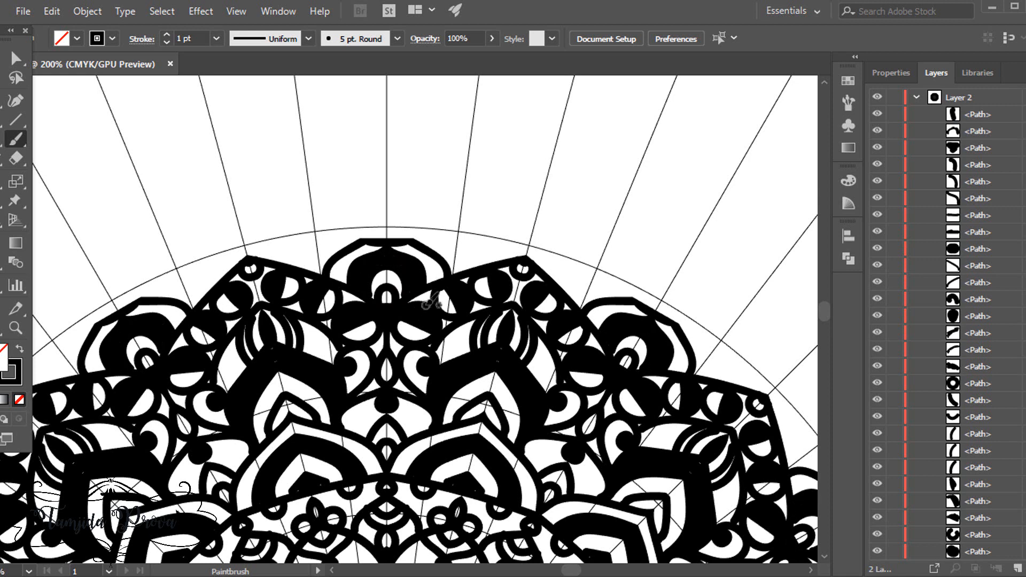
mouse_move(450, 265)
mouse_down()
mouse_move(458, 245)
mouse_move(470, 256)
mouse_up()
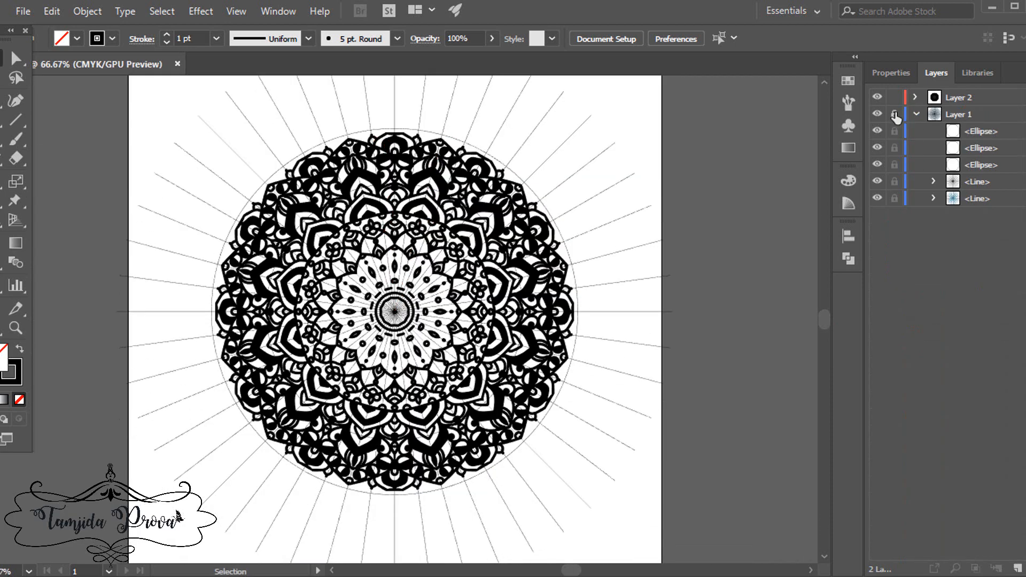
Unlock Layer 1 and hide its two radial line groups and three guide circles
click(895, 115)
click(877, 183)
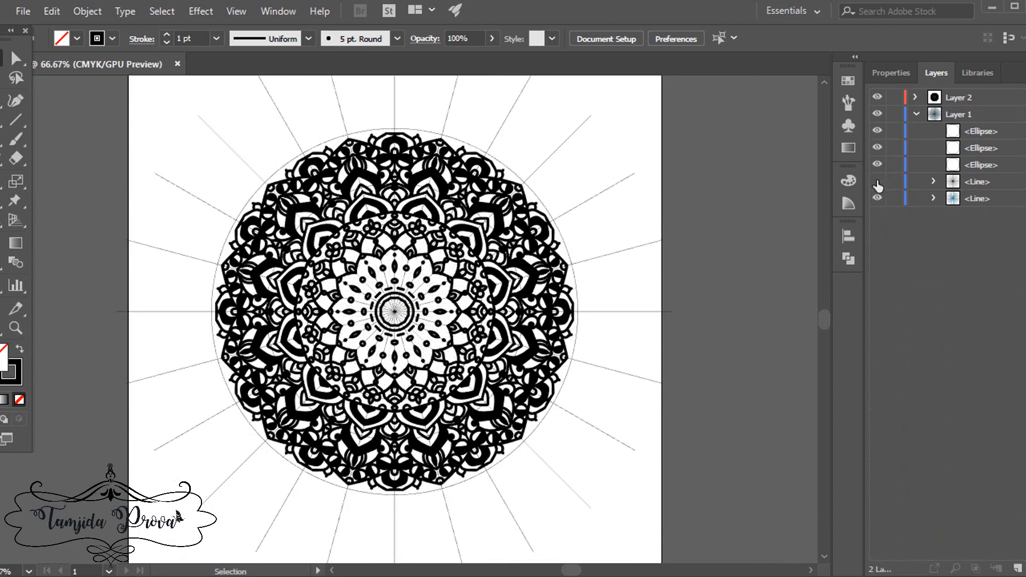
click(878, 199)
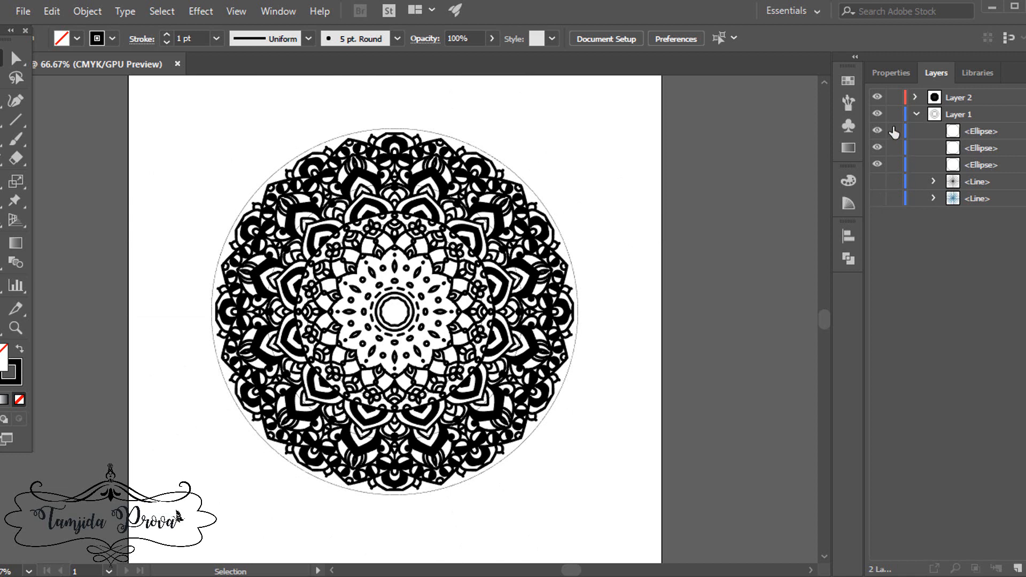
click(877, 160)
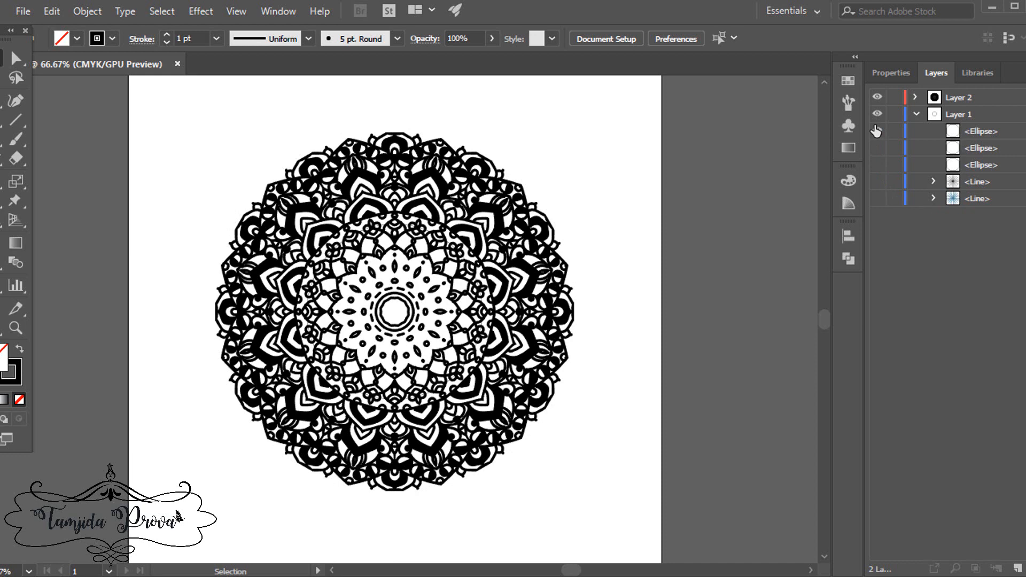